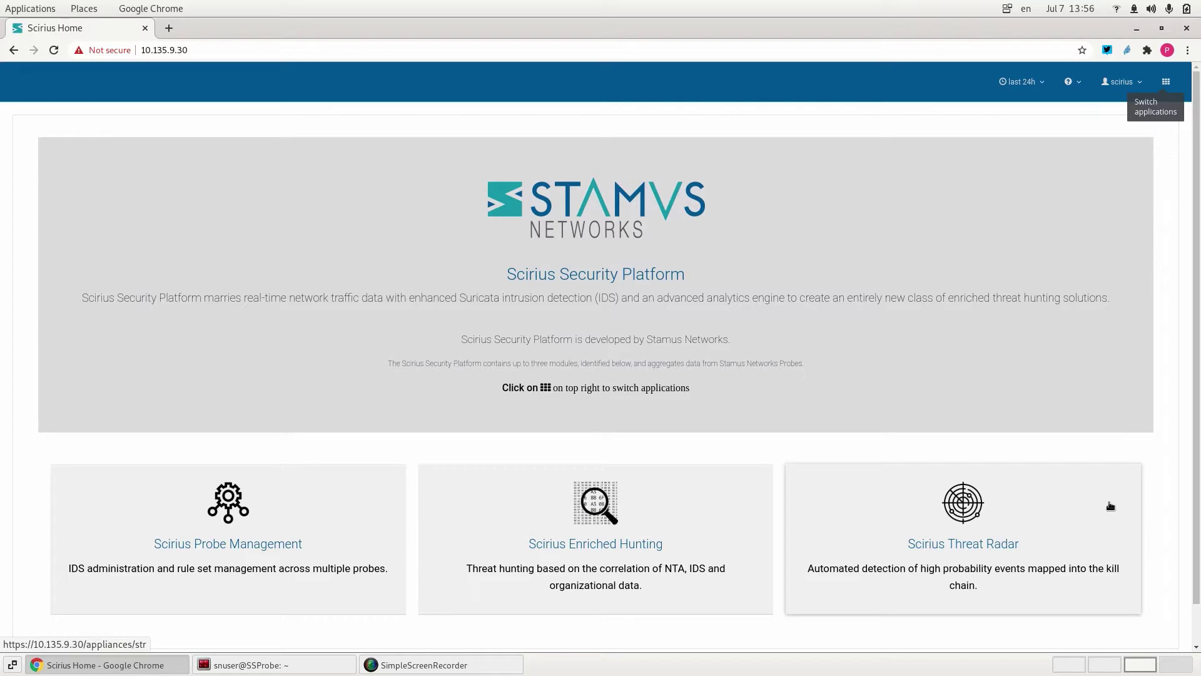
Open Threat Radar over the last 2 days, showing Trickbot and EternalBlue linking 10.0.0.128 and 10.0.1.10
left_click(1110, 505)
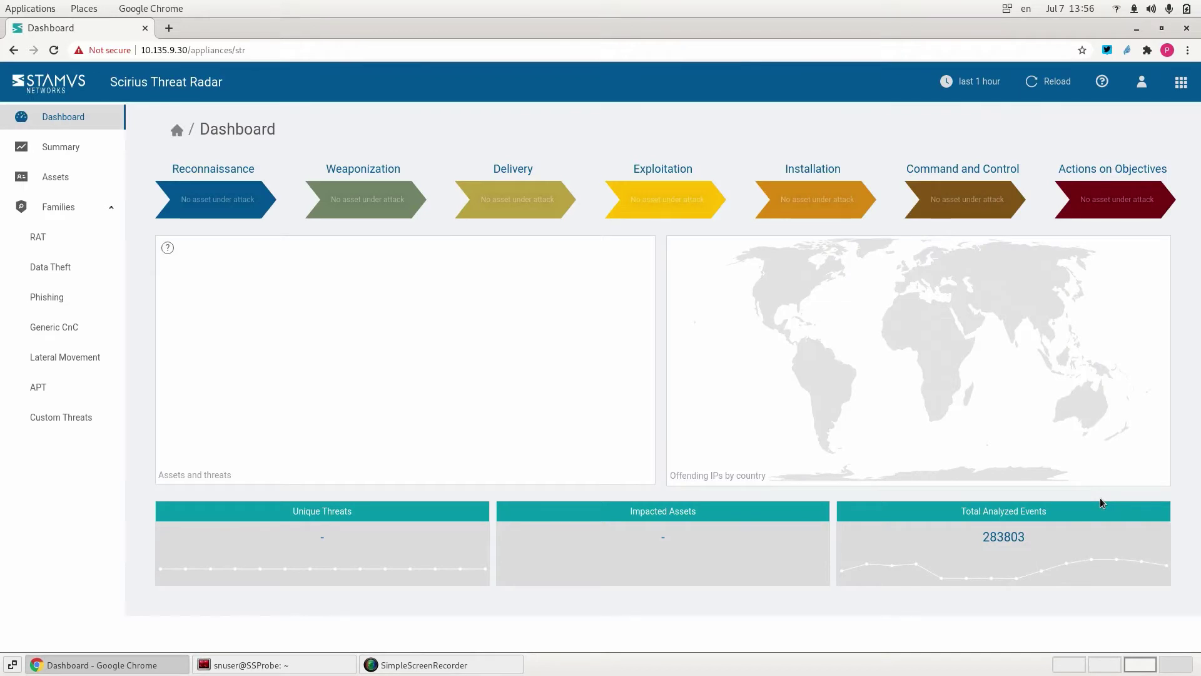
left_click(976, 83)
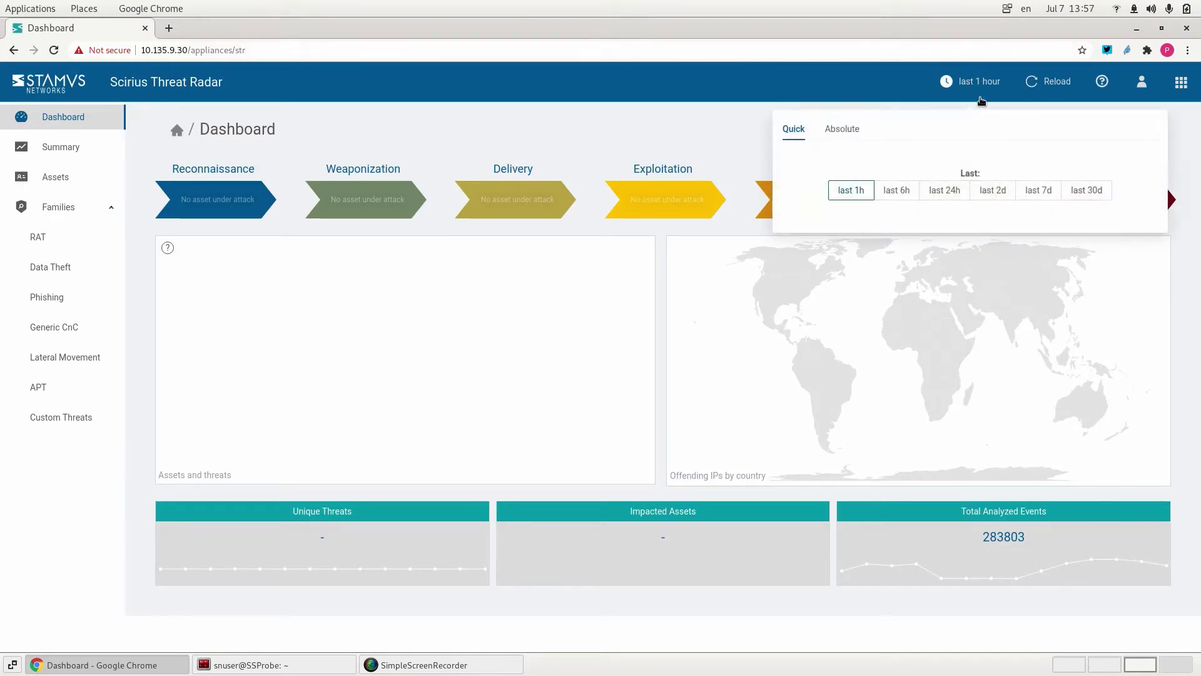
left_click(992, 190)
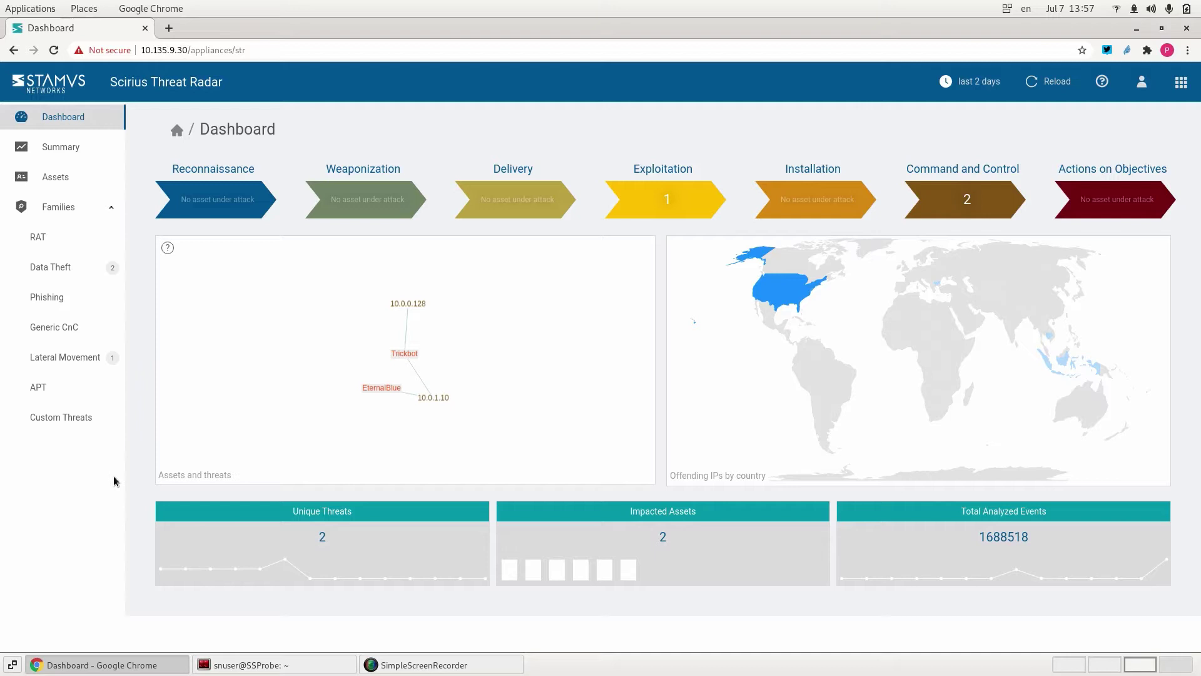
mouse_move(698, 196)
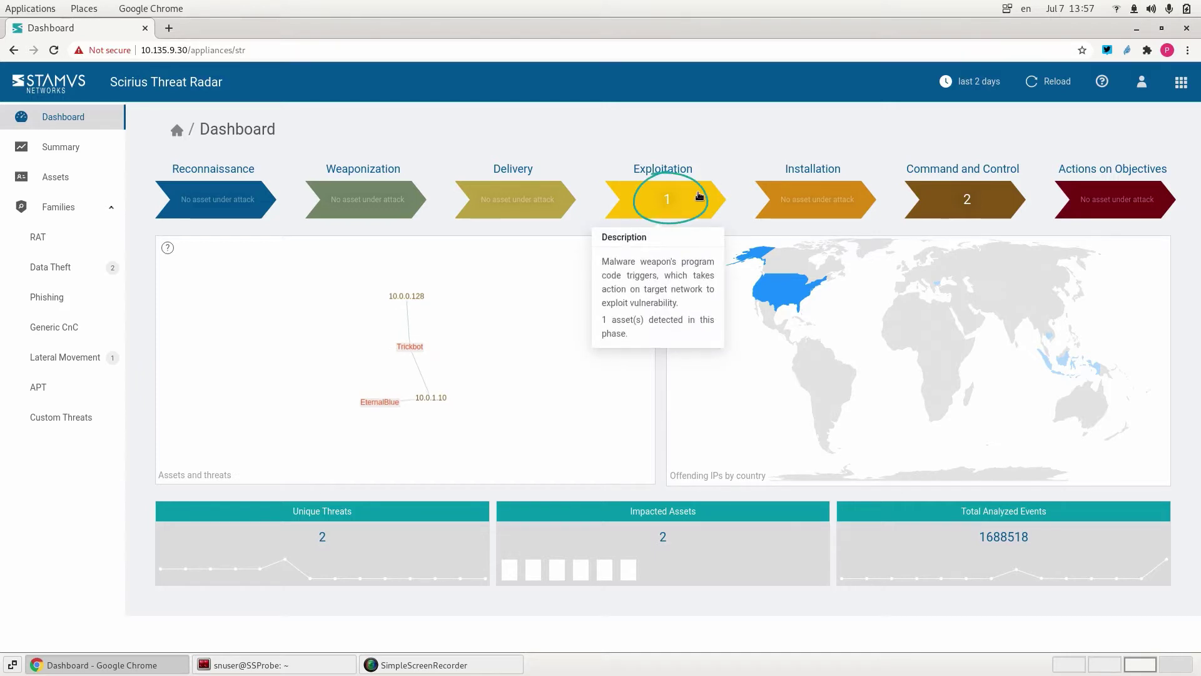
mouse_move(980, 198)
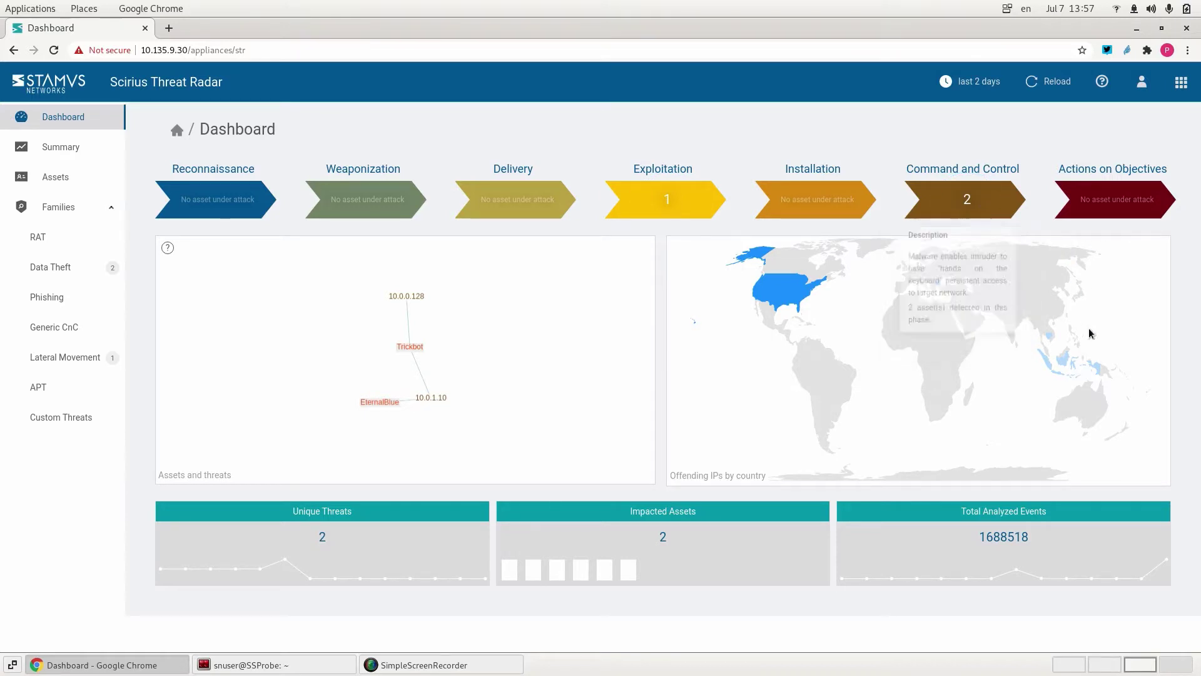
mouse_move(1069, 364)
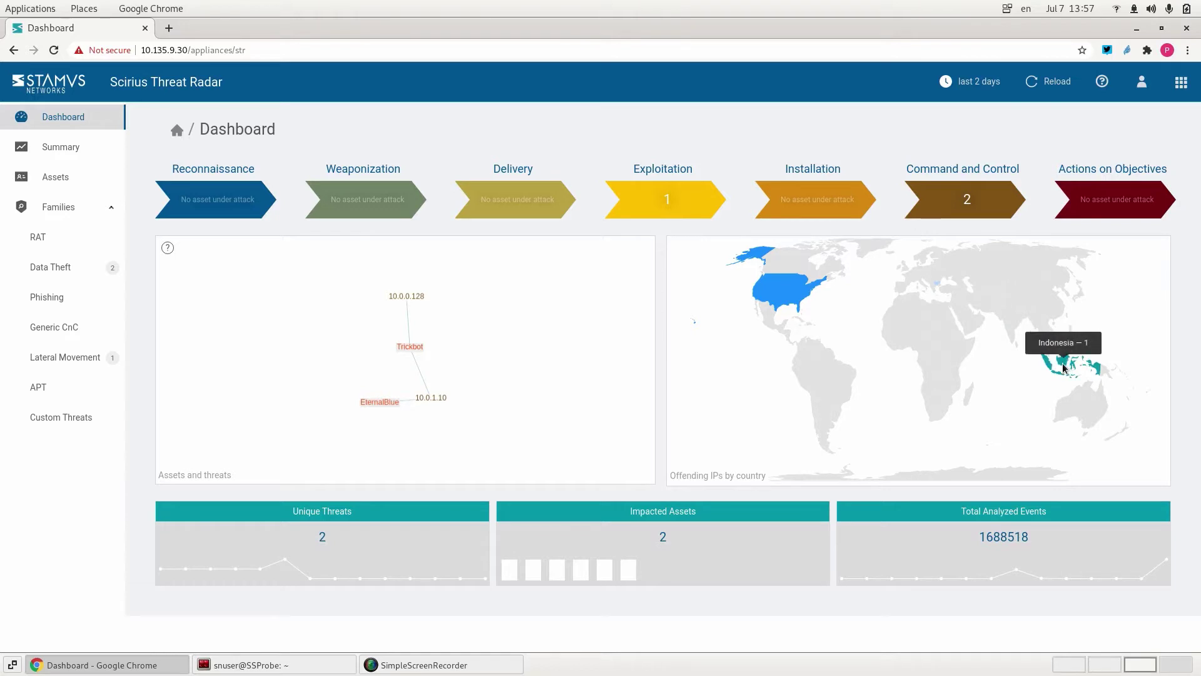
mouse_move(792, 302)
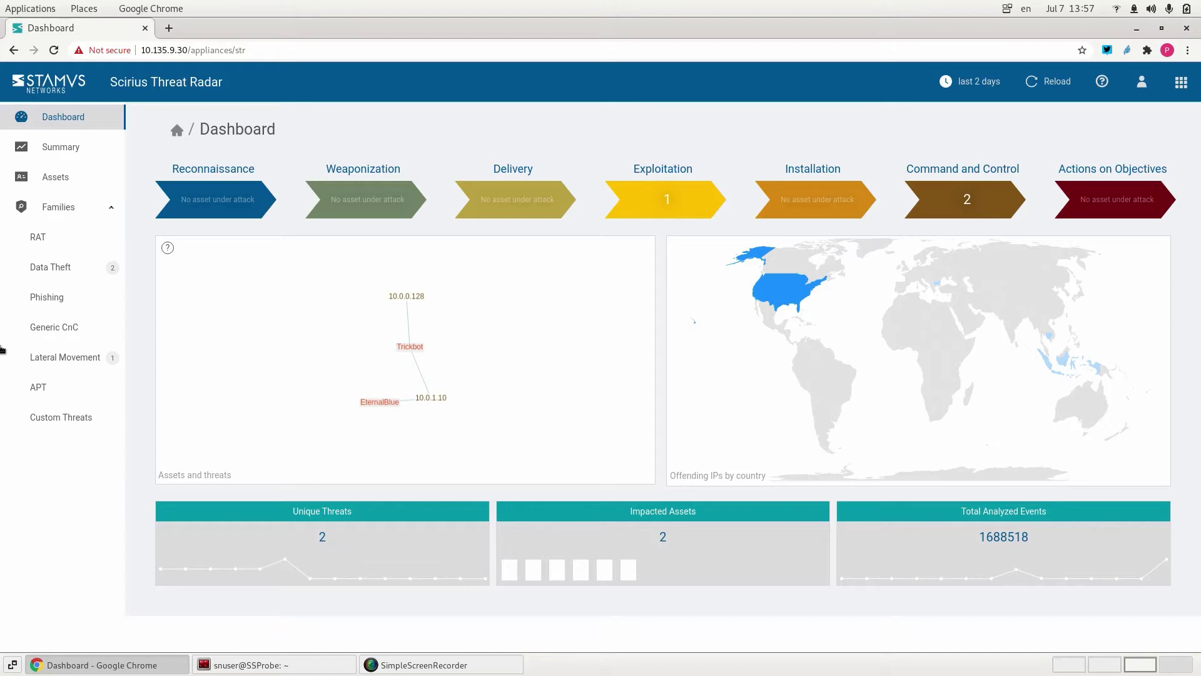
Open the monitored assets list to reach the Data Theft family and its Trickbot threat
left_click(67, 184)
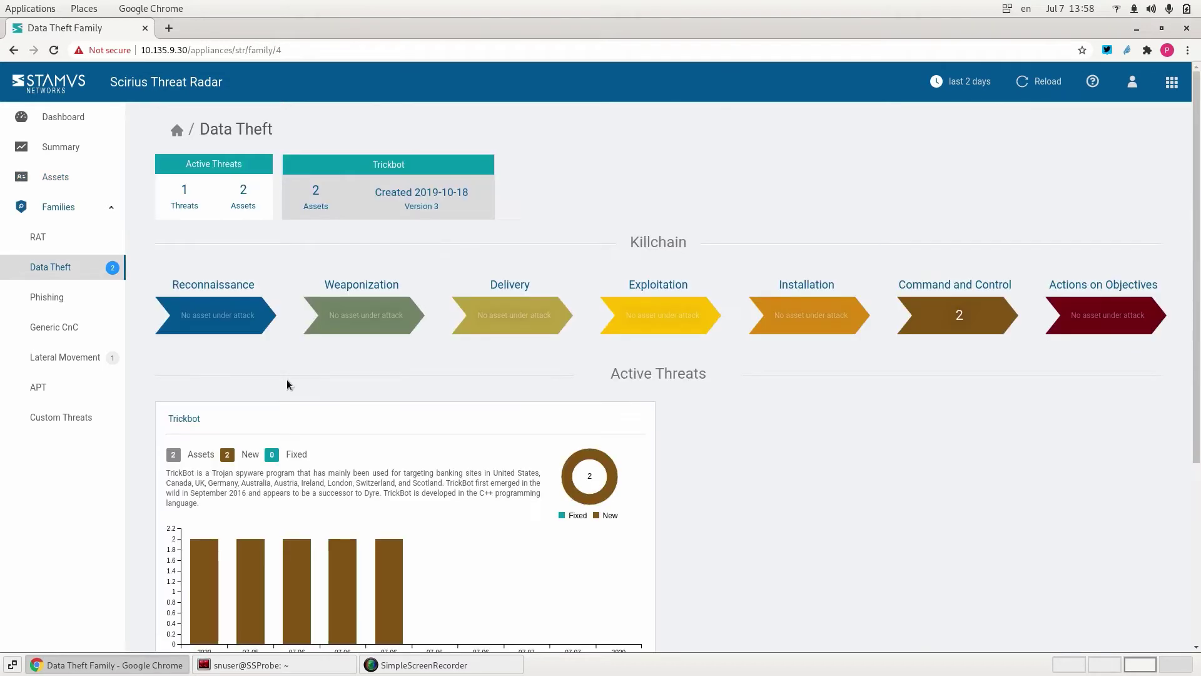
Open Trickbot's threat page: 10.0.0.128 at Command and Control, 10.0.1.10 at Exploitation
mouse_move(921, 318)
left_click(184, 419)
scroll(1034, 536, "down", 1)
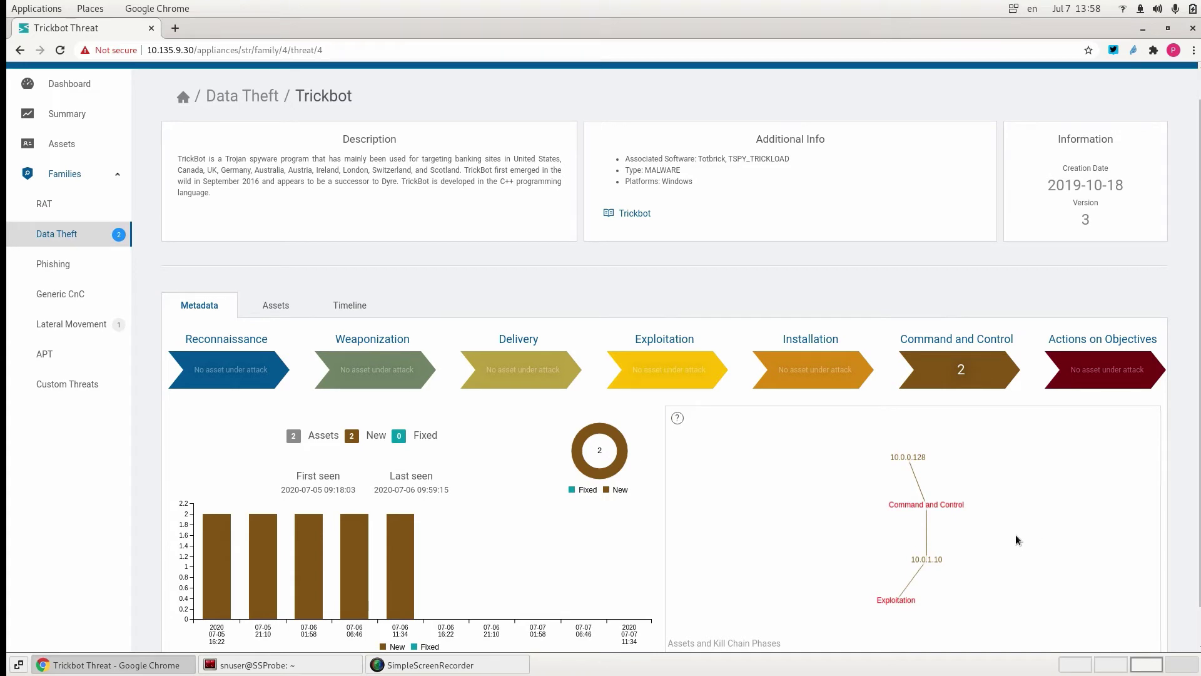
List Trickbot's two affected assets and check the offender IPs for 10.0.0.128
left_click(269, 310)
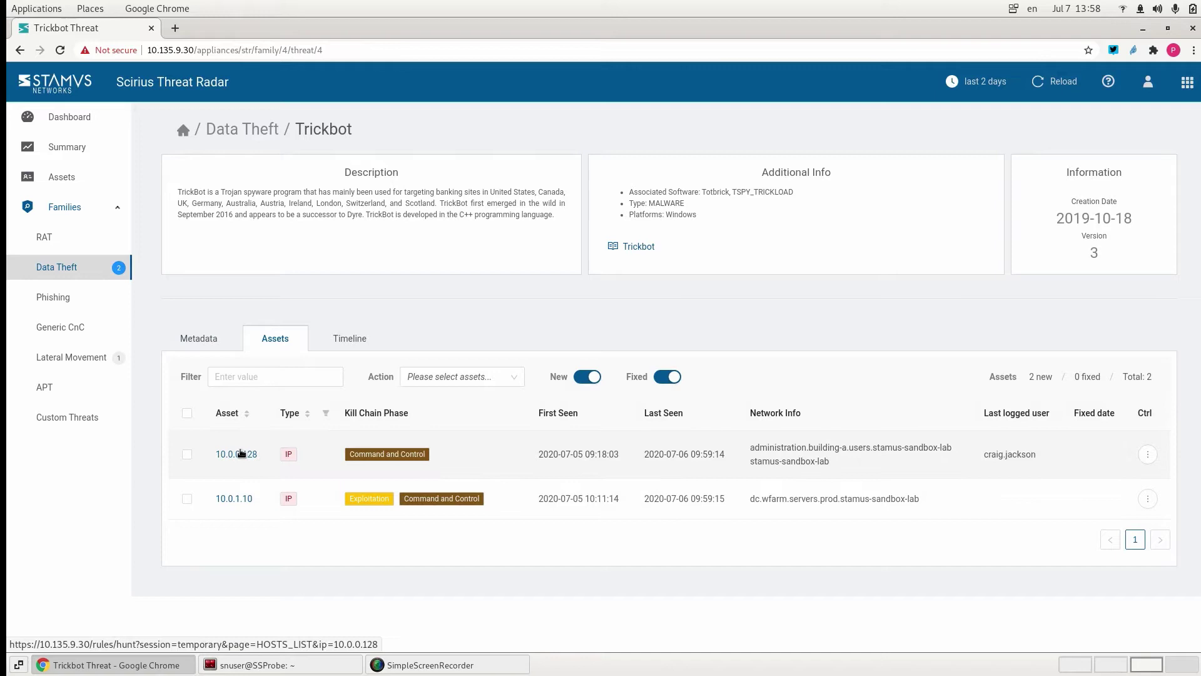
left_click(1148, 455)
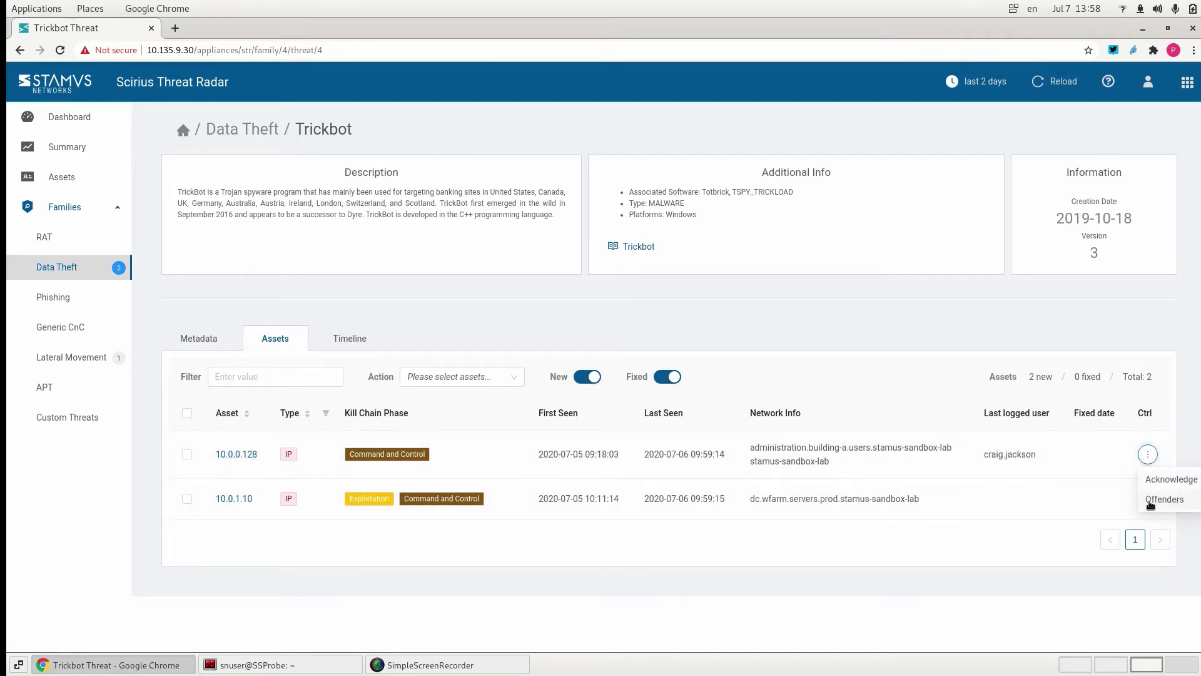
left_click(1154, 500)
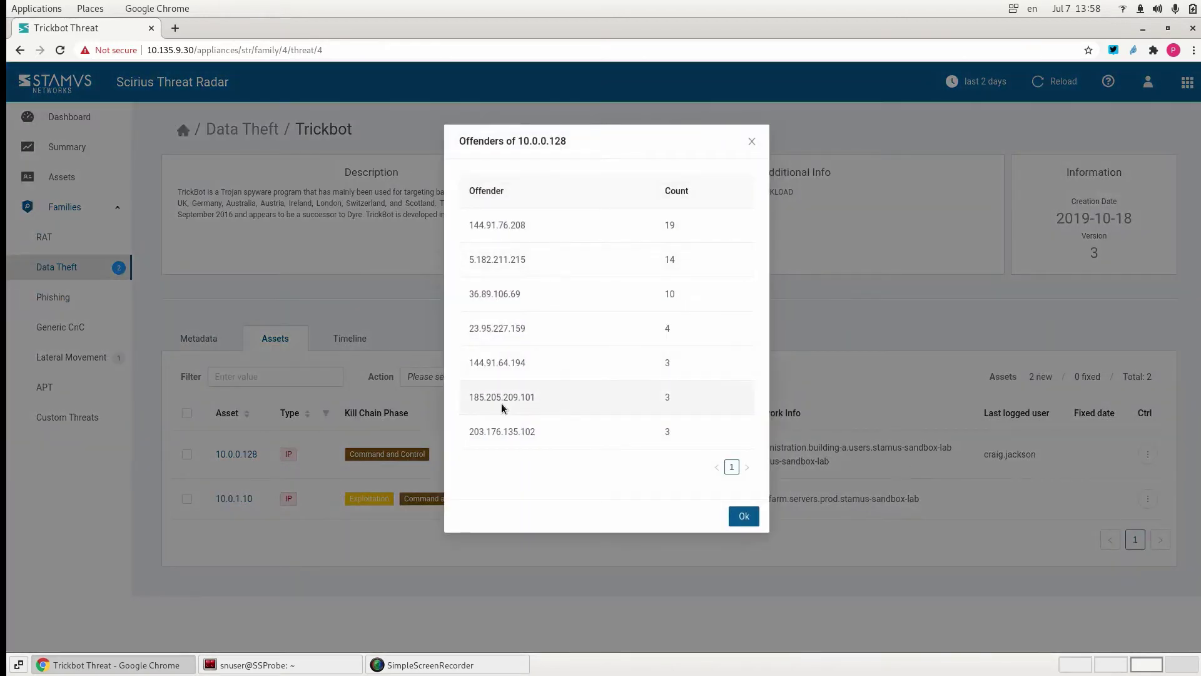
left_click(735, 519)
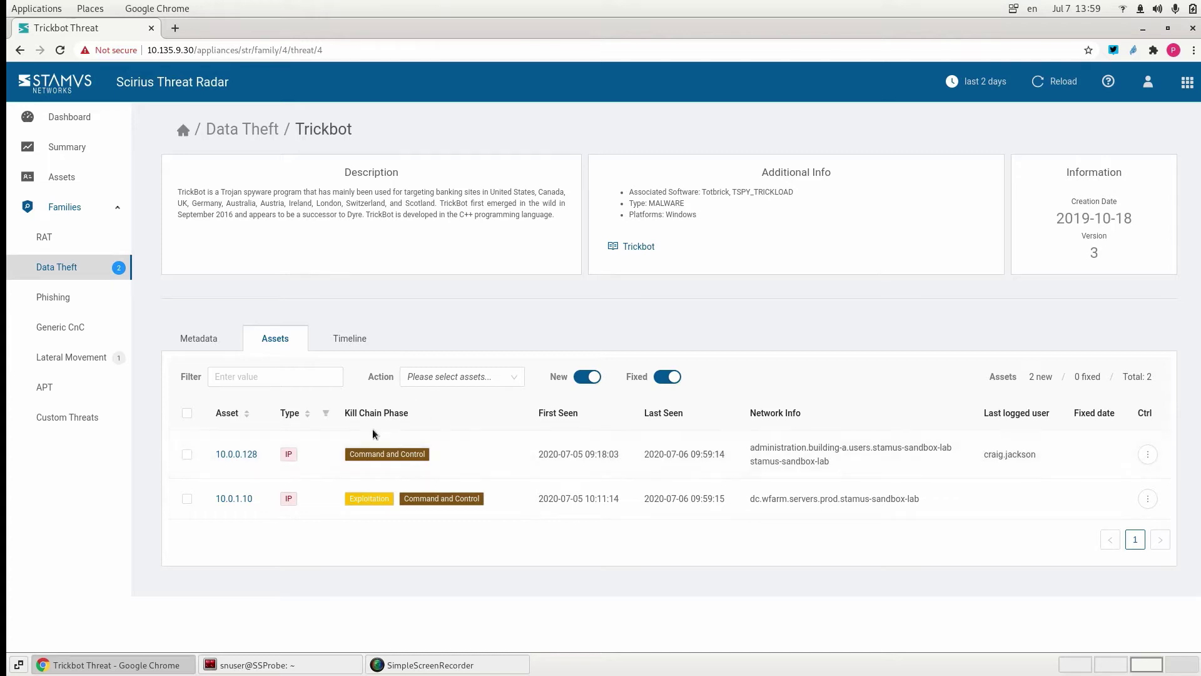
Open host 10.0.0.128's hunting profile and filter on its single logged-in username
left_click(237, 454)
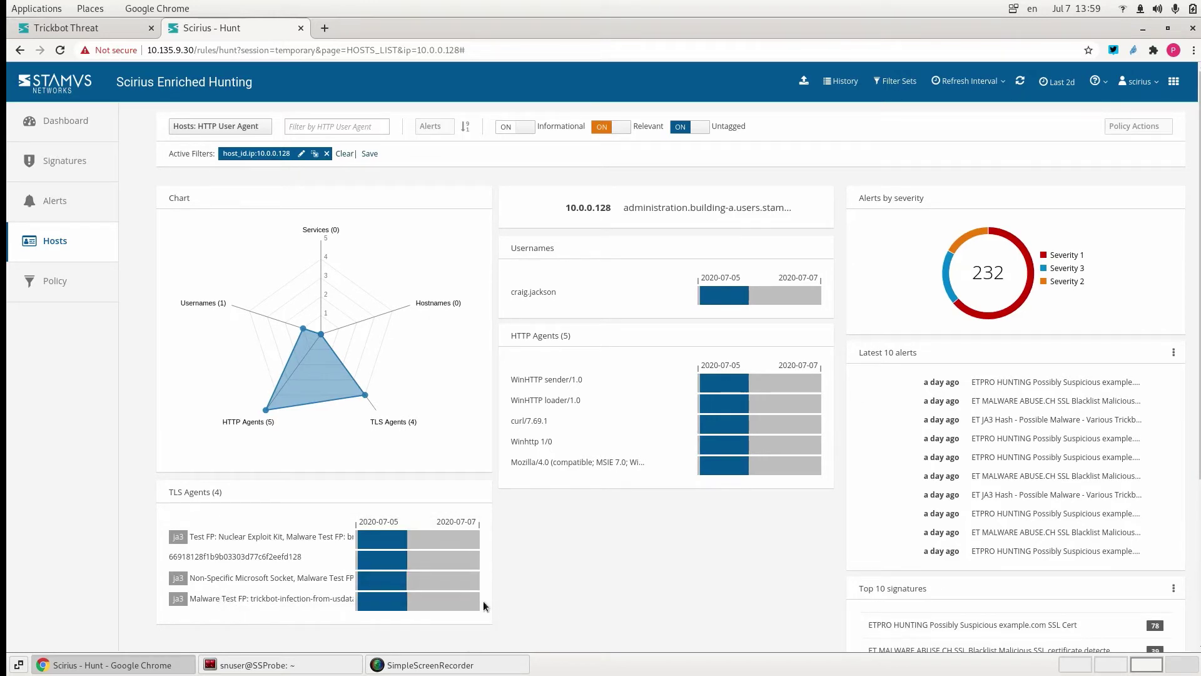
mouse_move(466, 597)
left_click(553, 293)
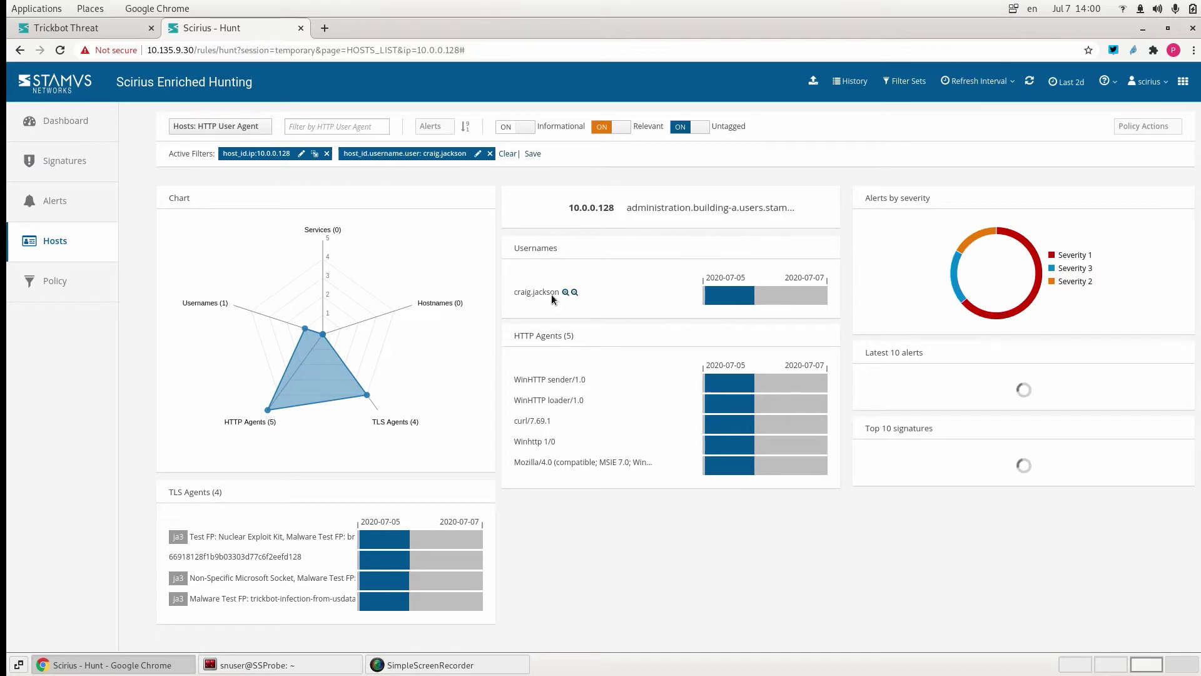
Review the filtered host's dashboard down to malware families TrickBot (17 alerts) and ETERNALBLUE (2)
left_click(79, 122)
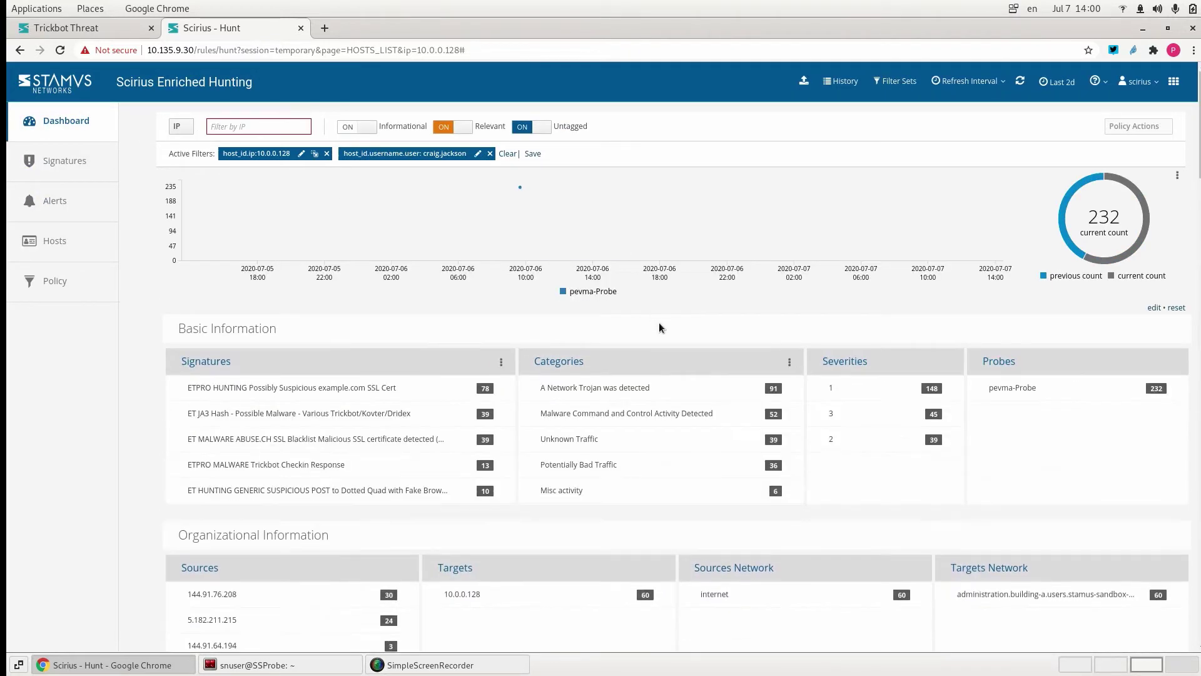
scroll(655, 370, "down", 2)
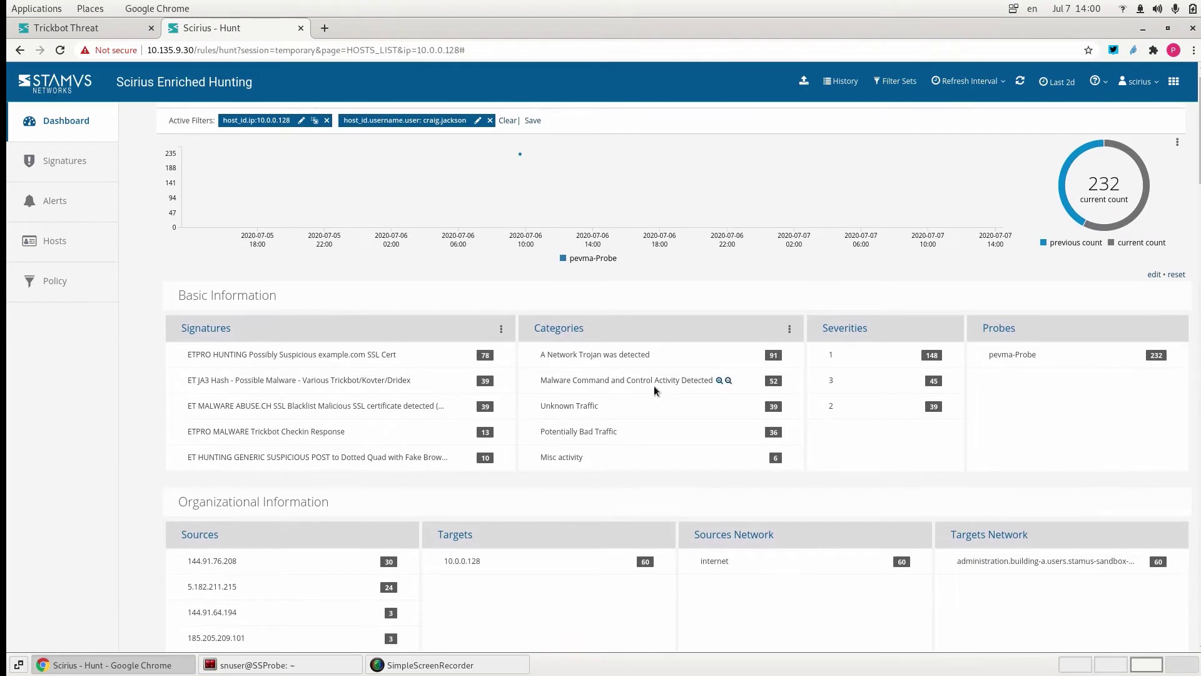
scroll(654, 387, "down", 4)
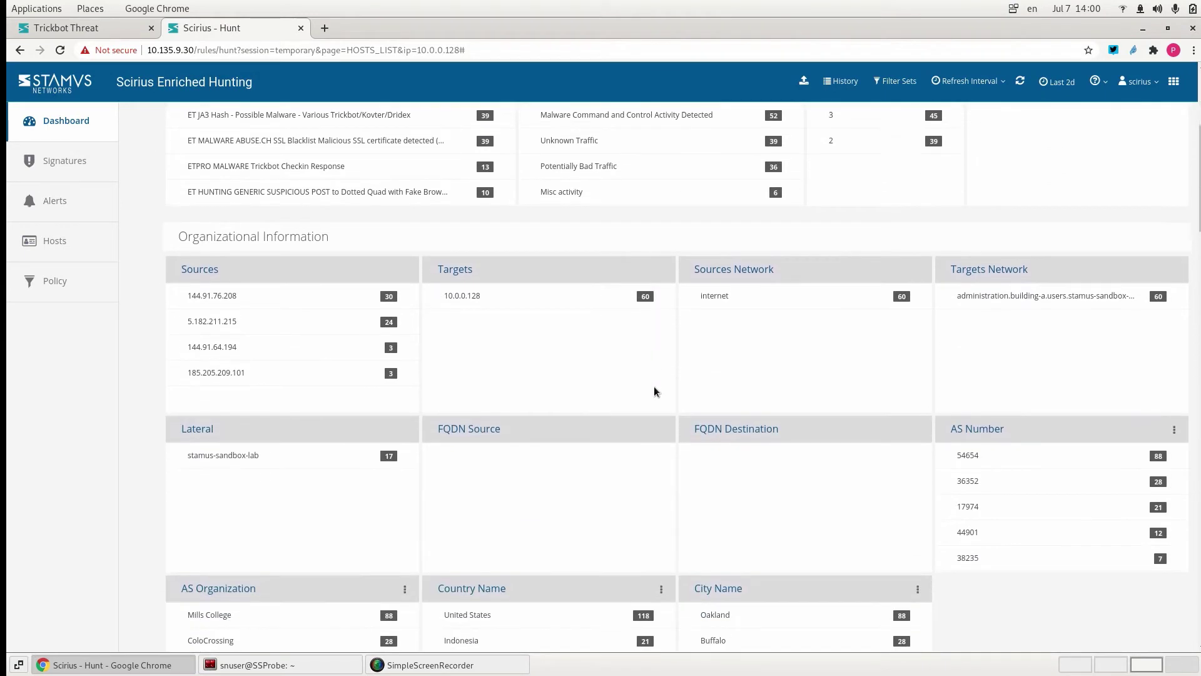
scroll(654, 392, "down", 1)
scroll(655, 391, "down", 2)
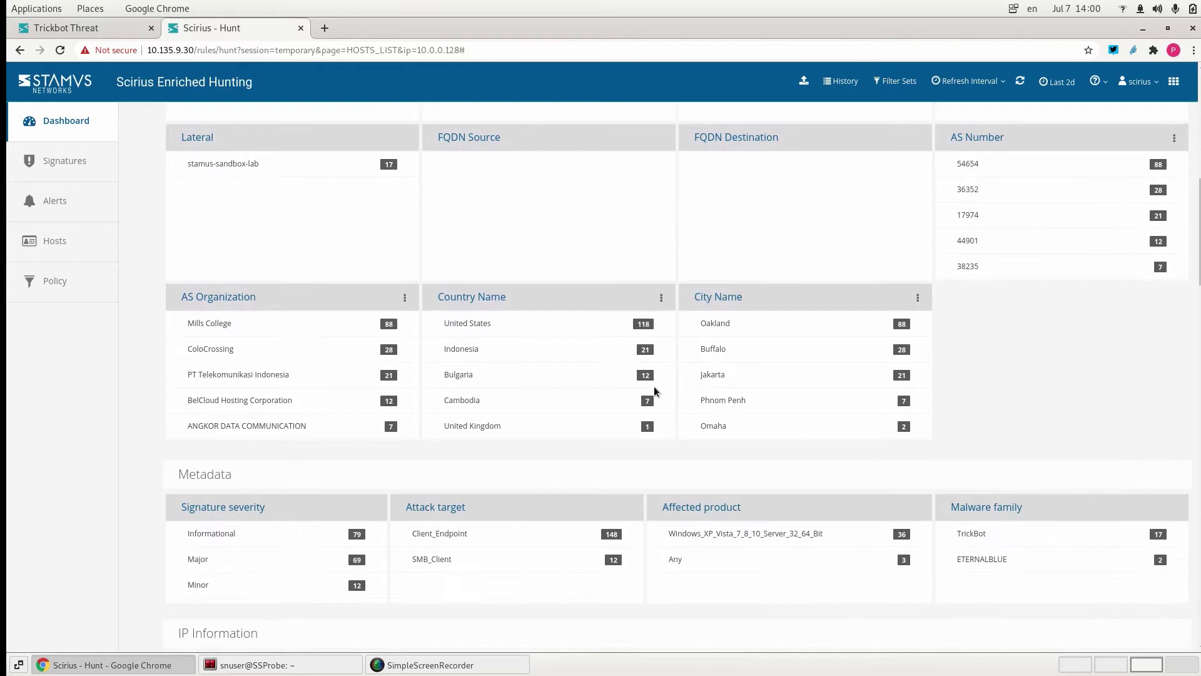
scroll(655, 392, "down", 3)
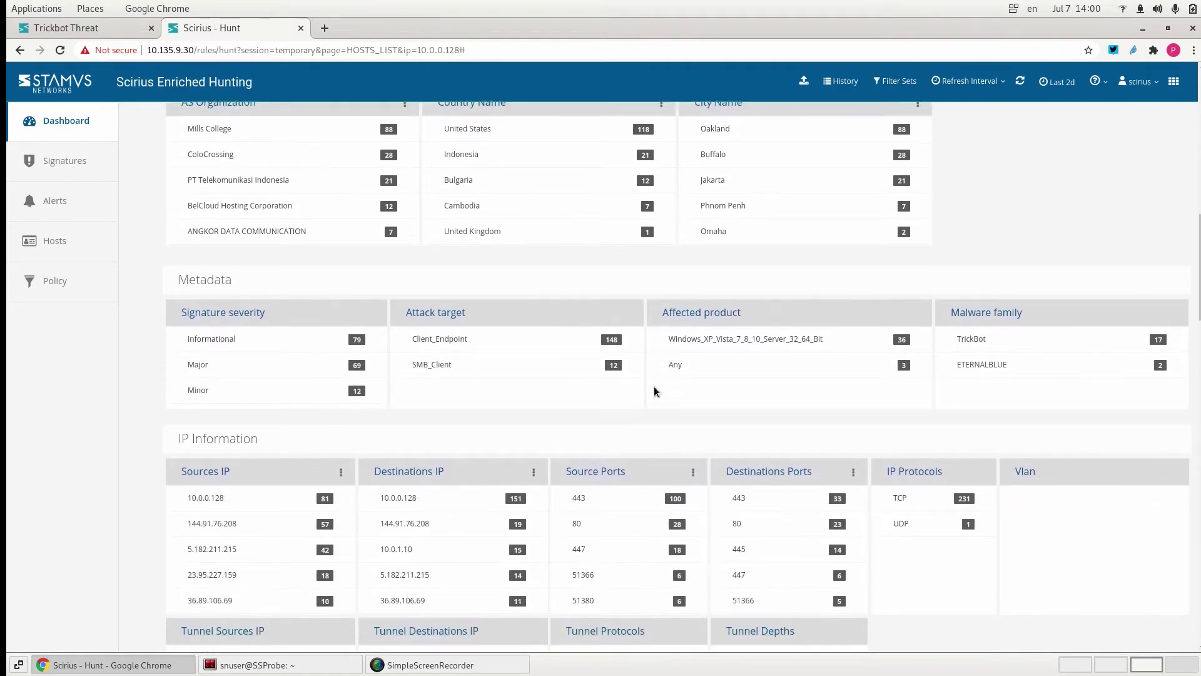
scroll(655, 389, "down", 1)
scroll(654, 392, "up", 2)
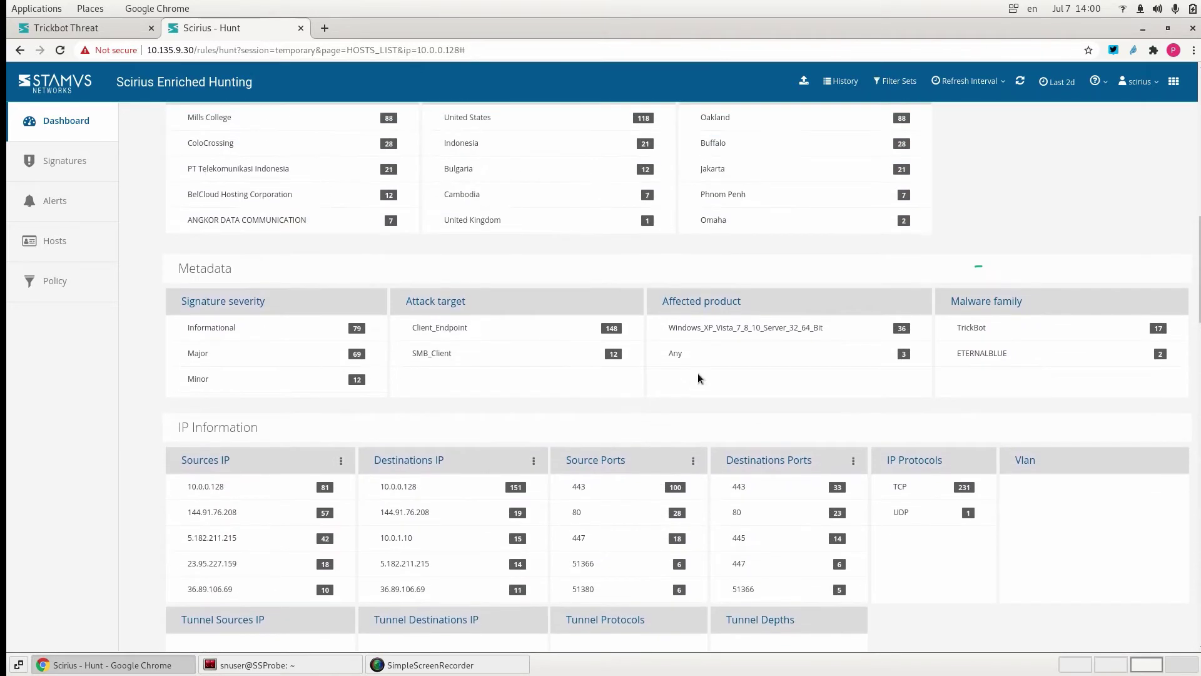
mouse_move(1012, 360)
Filter alerts on ETERNALBLUE and expand the SMB probe from 10.0.0.128 to 10.0.1.10:445
left_click(1012, 353)
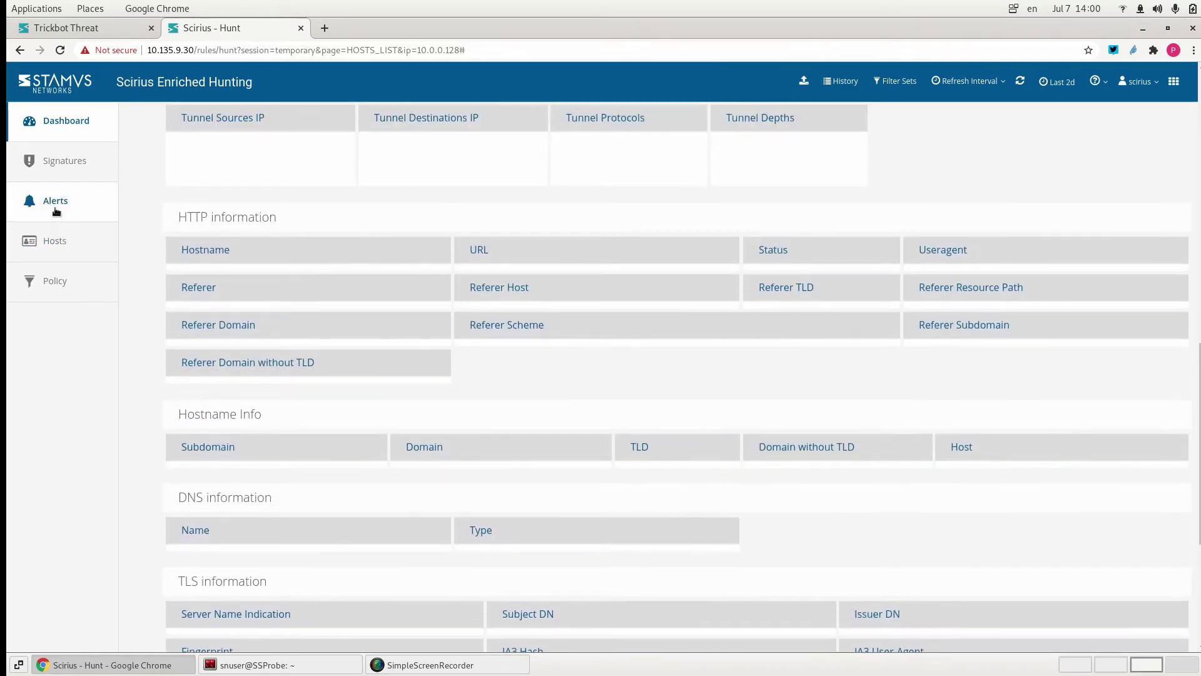
left_click(56, 206)
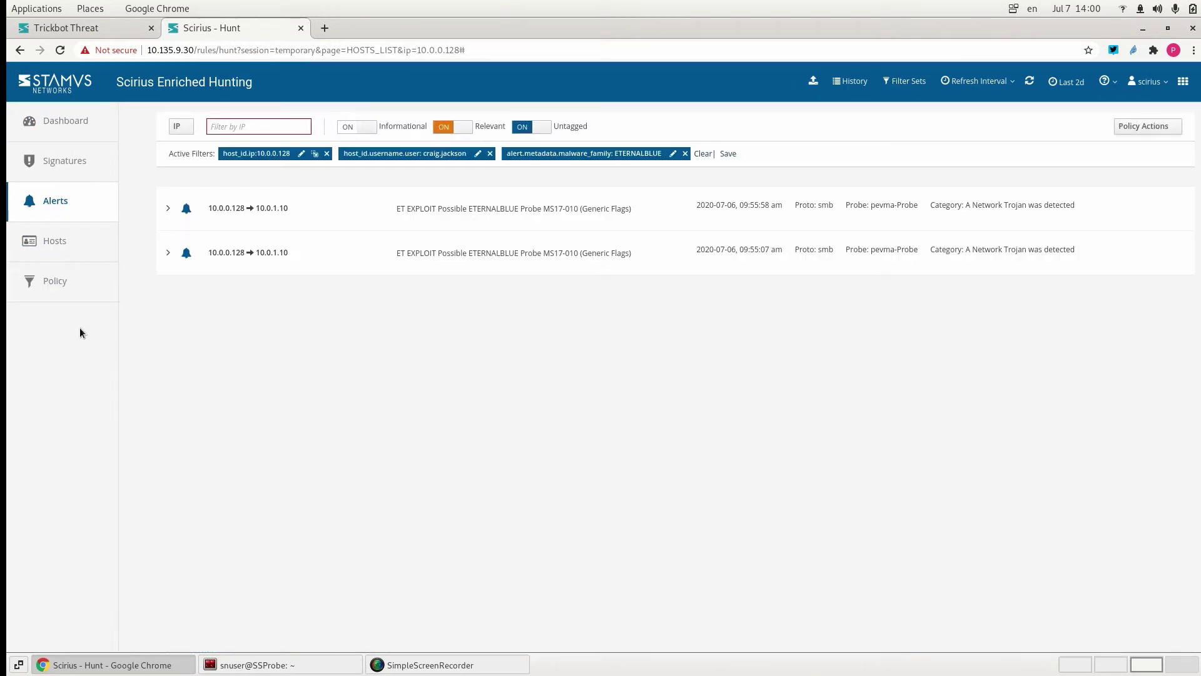
left_click(531, 209)
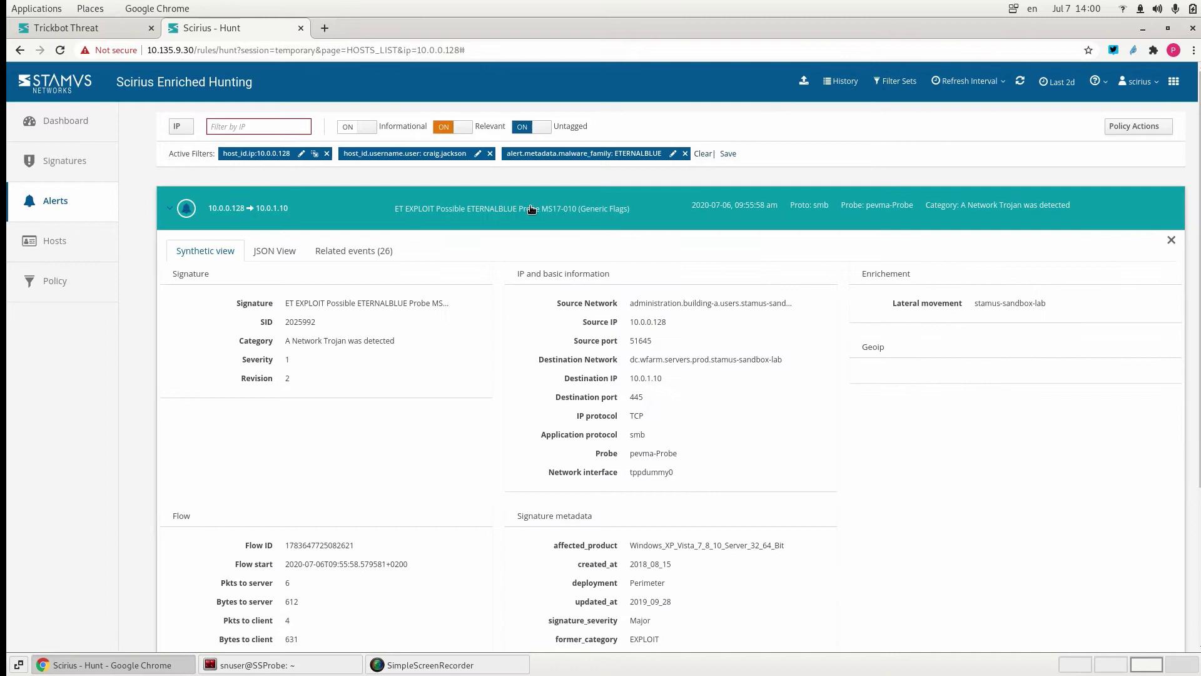
scroll(898, 416, "down", 1)
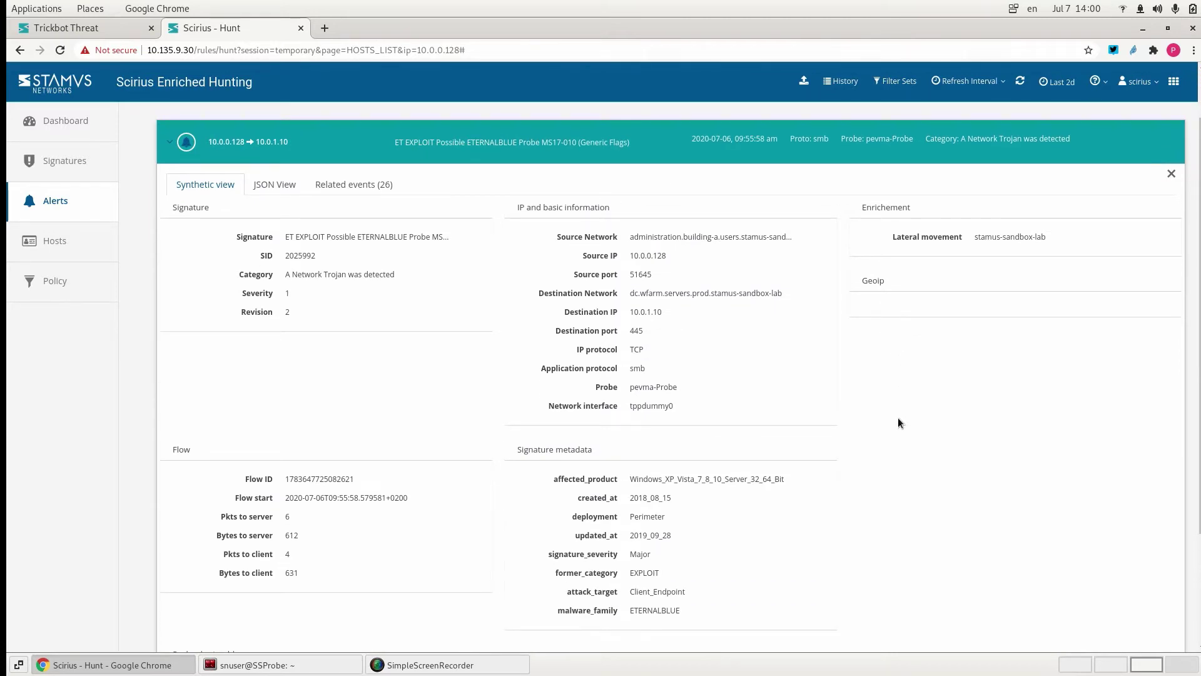
scroll(898, 421, "up", 1)
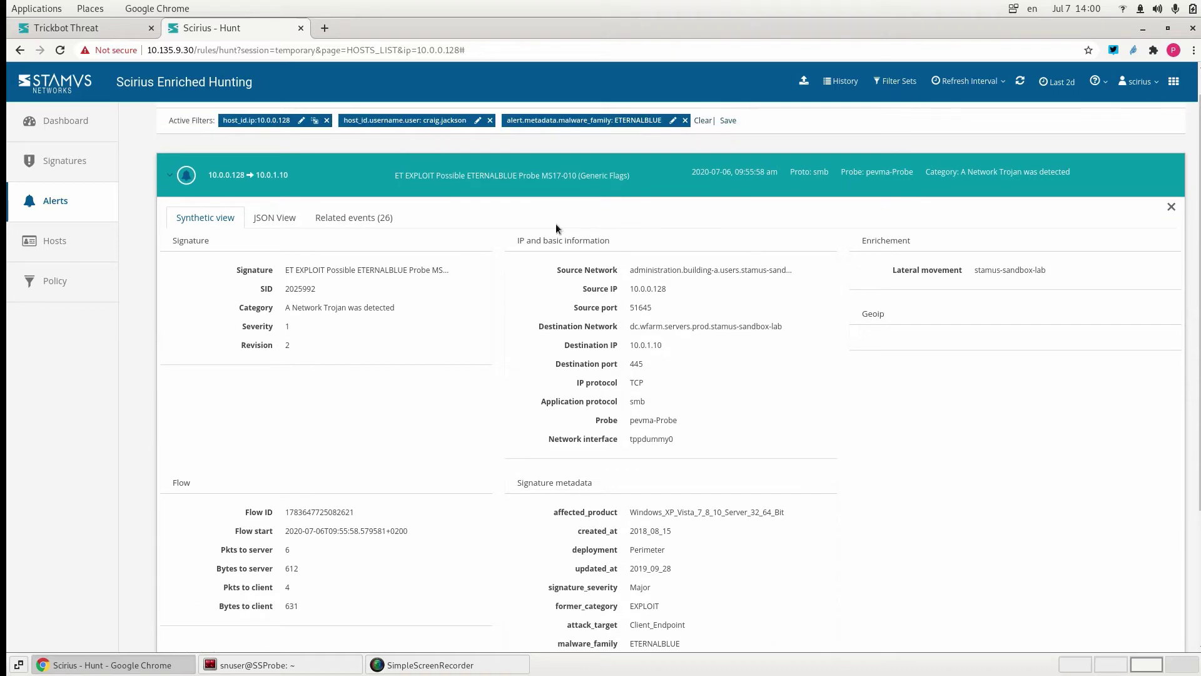
Inspect the related IPC$ named-pipe SMB event's JSON, then remove the ETERNALBLUE filter
left_click(352, 218)
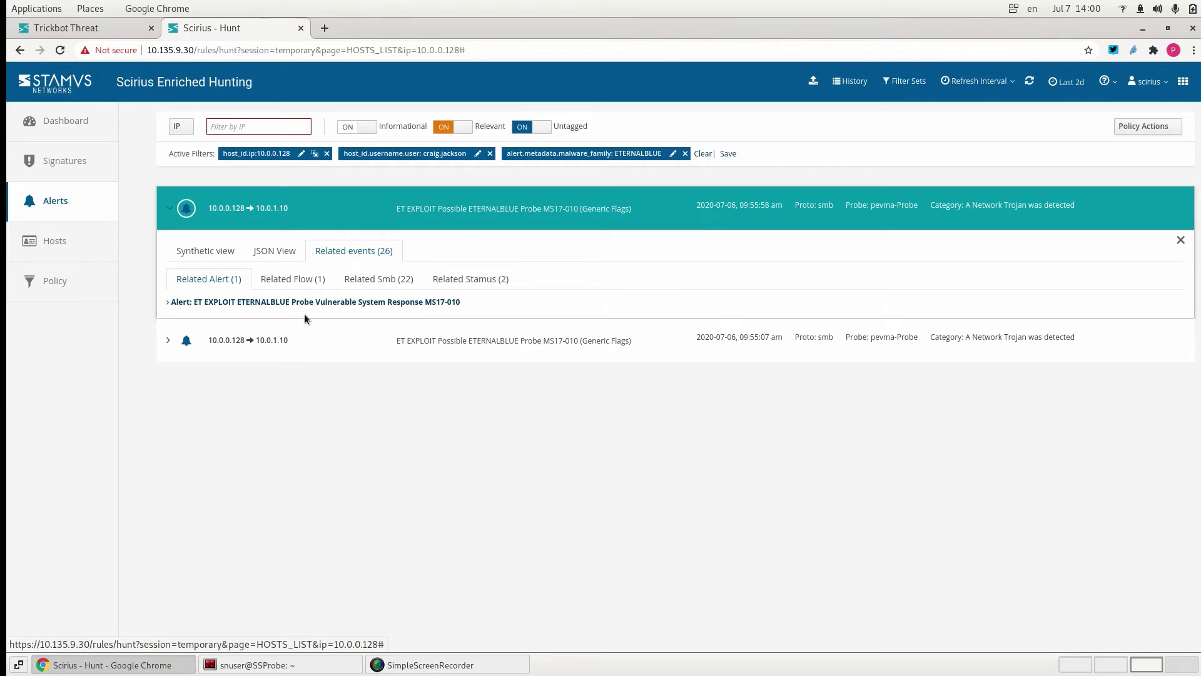
left_click(389, 279)
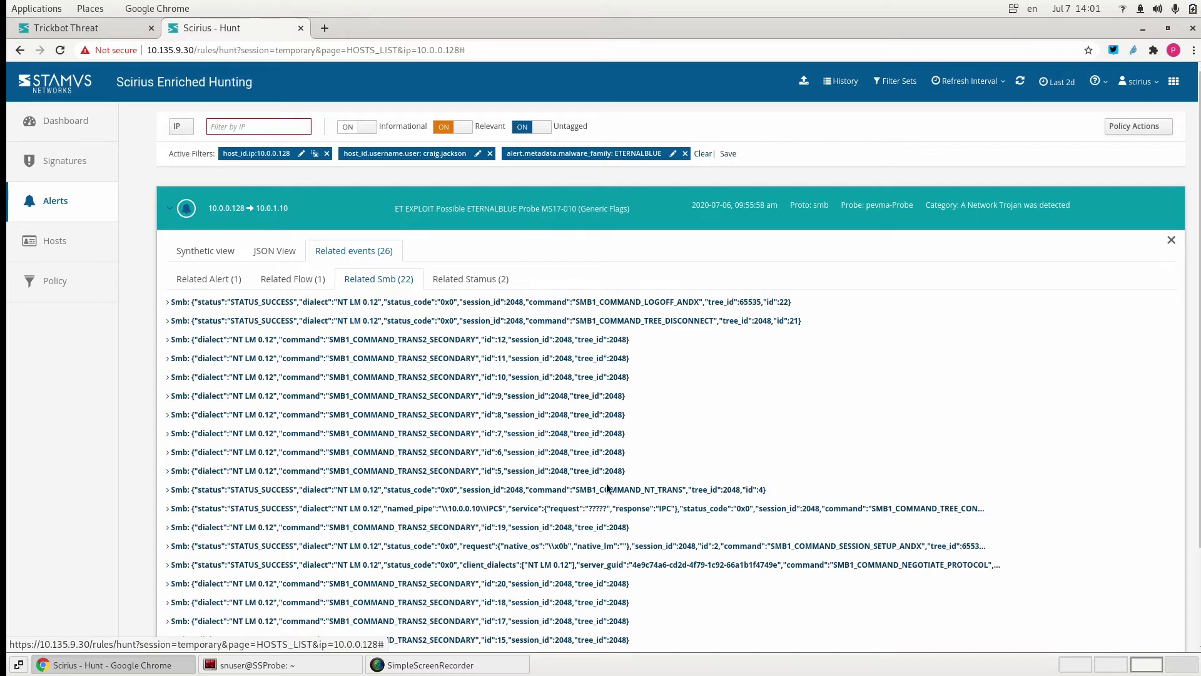
left_click(437, 507)
scroll(413, 494, "down", 4)
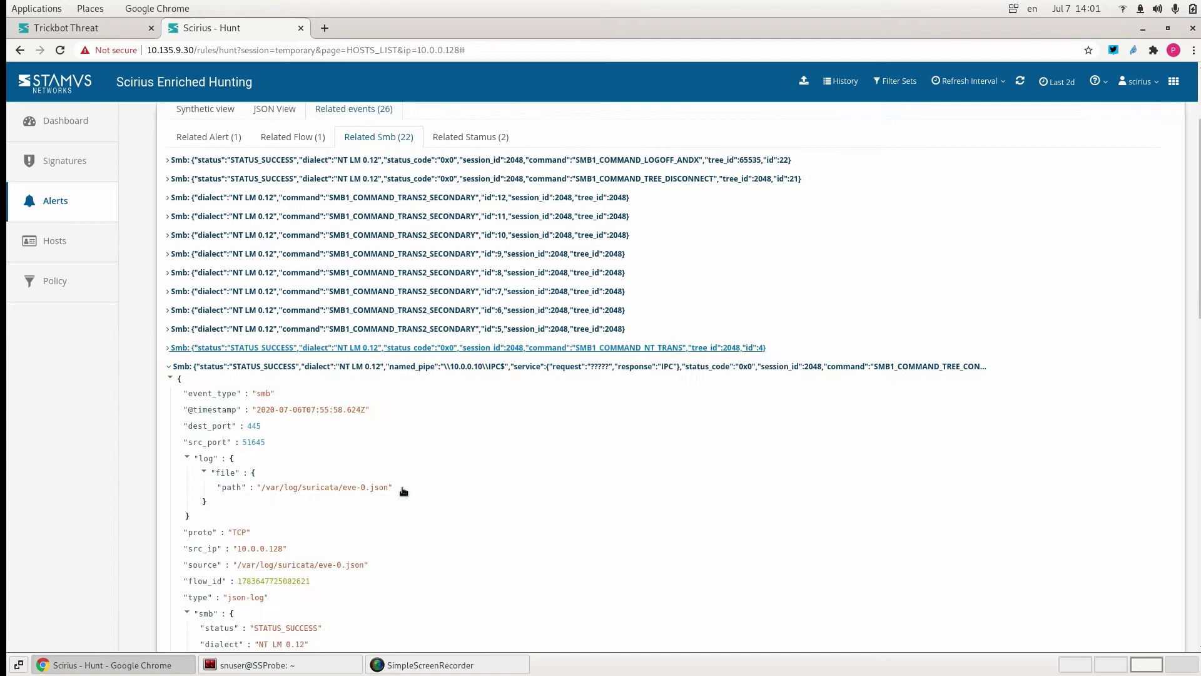
scroll(406, 489, "down", 1)
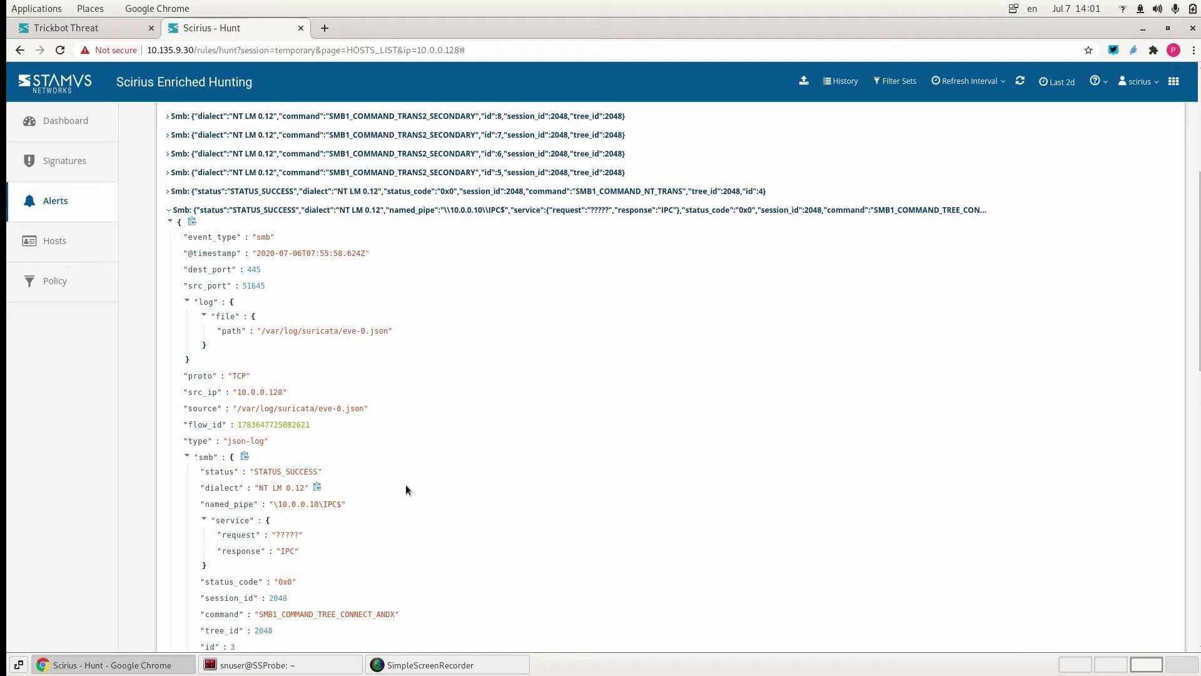
scroll(405, 487, "up", 4)
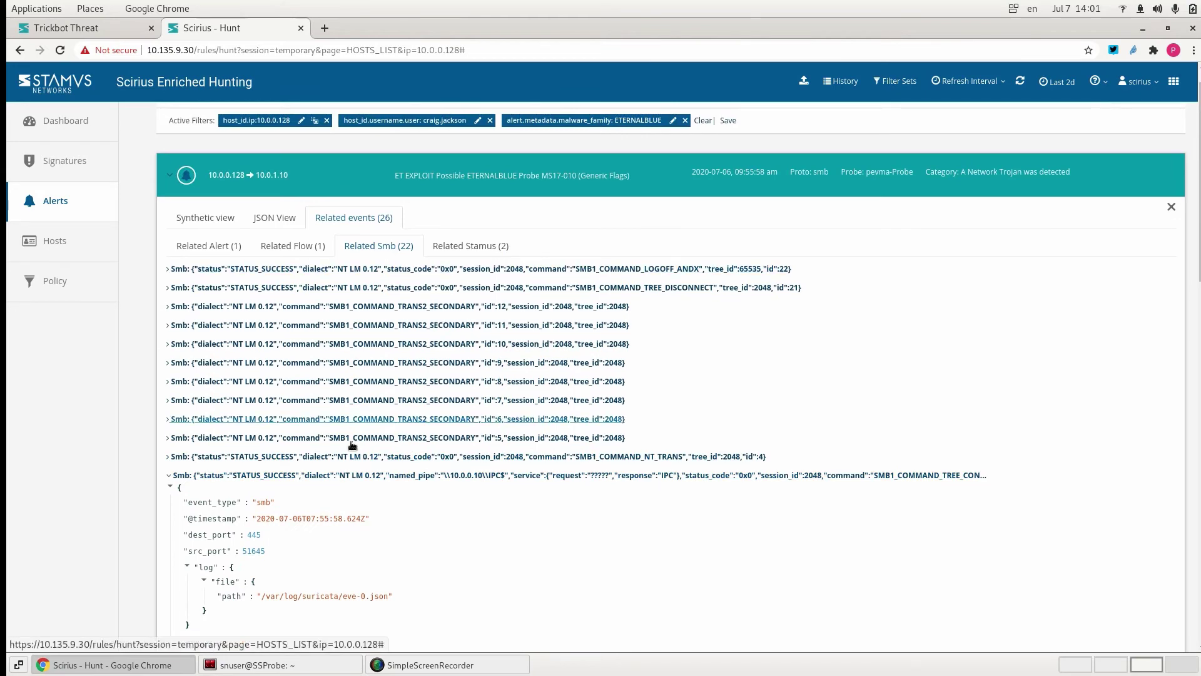
left_click(359, 477)
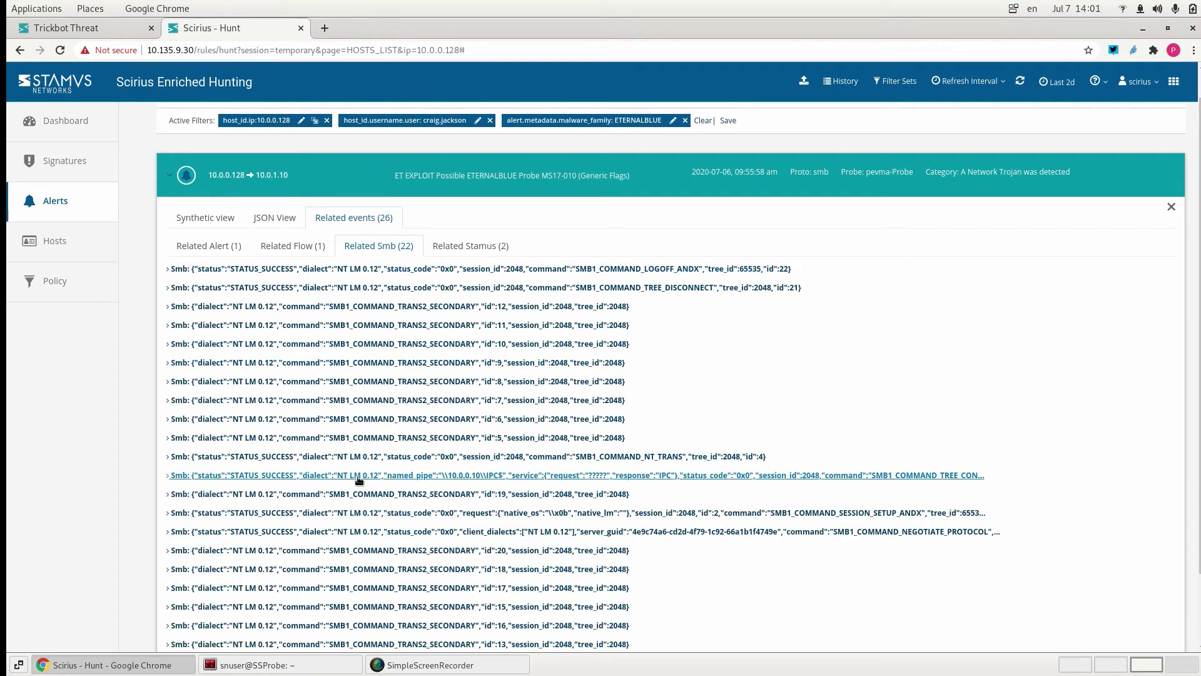
left_click(685, 121)
List hosts with the username and host_id.ip filters removed, showing 10 hosts linked to 10.0.0.128
left_click(63, 241)
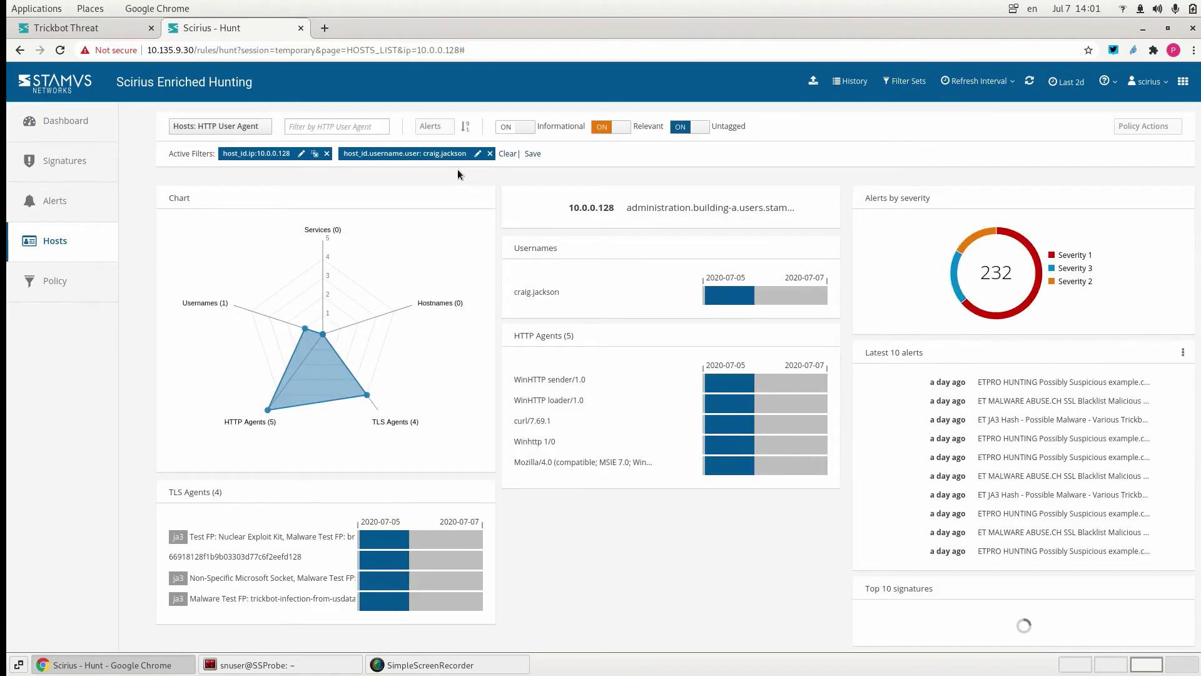
left_click(490, 154)
left_click(327, 154)
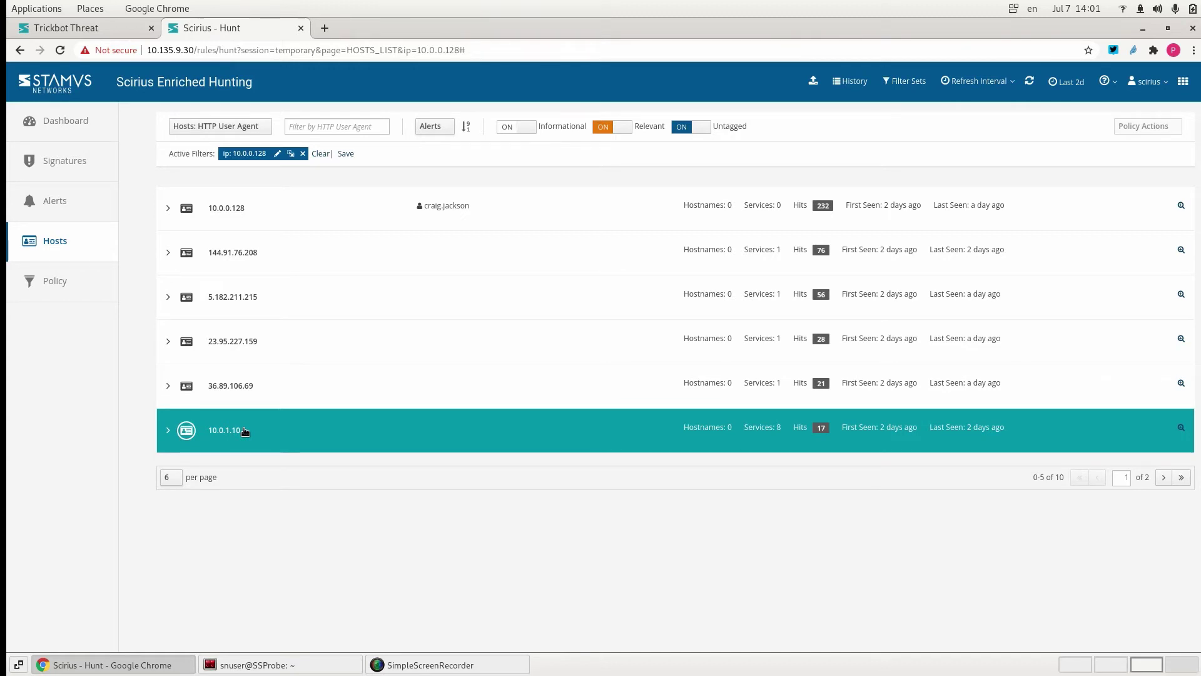
Open host 10.0.1.10's full profile: 17 alerts, 8 services, 5 HTTP agents, 1 TLS agent
left_click(245, 432)
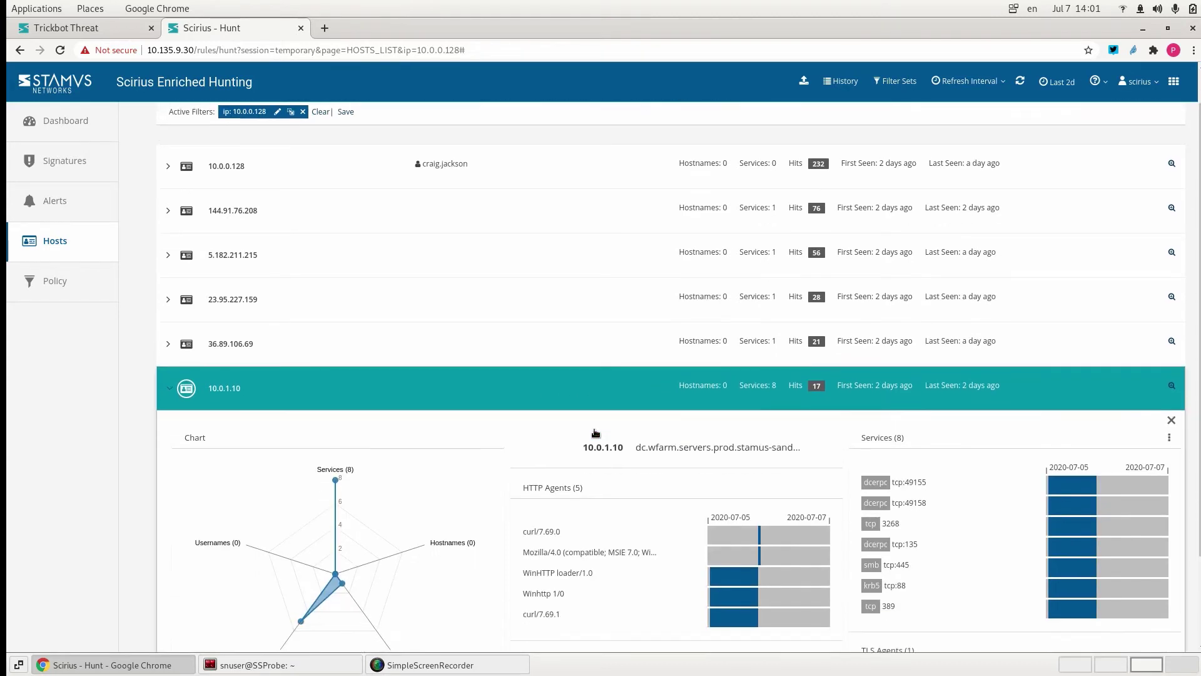
scroll(596, 434, "down", 2)
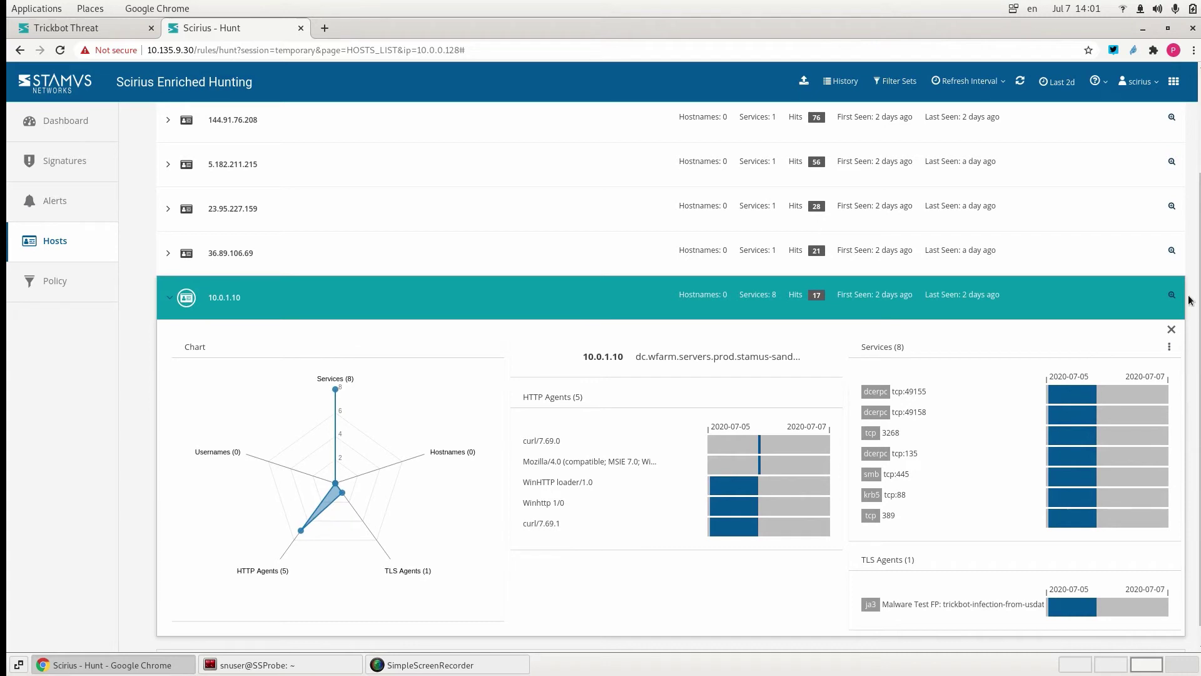
left_click(1172, 296)
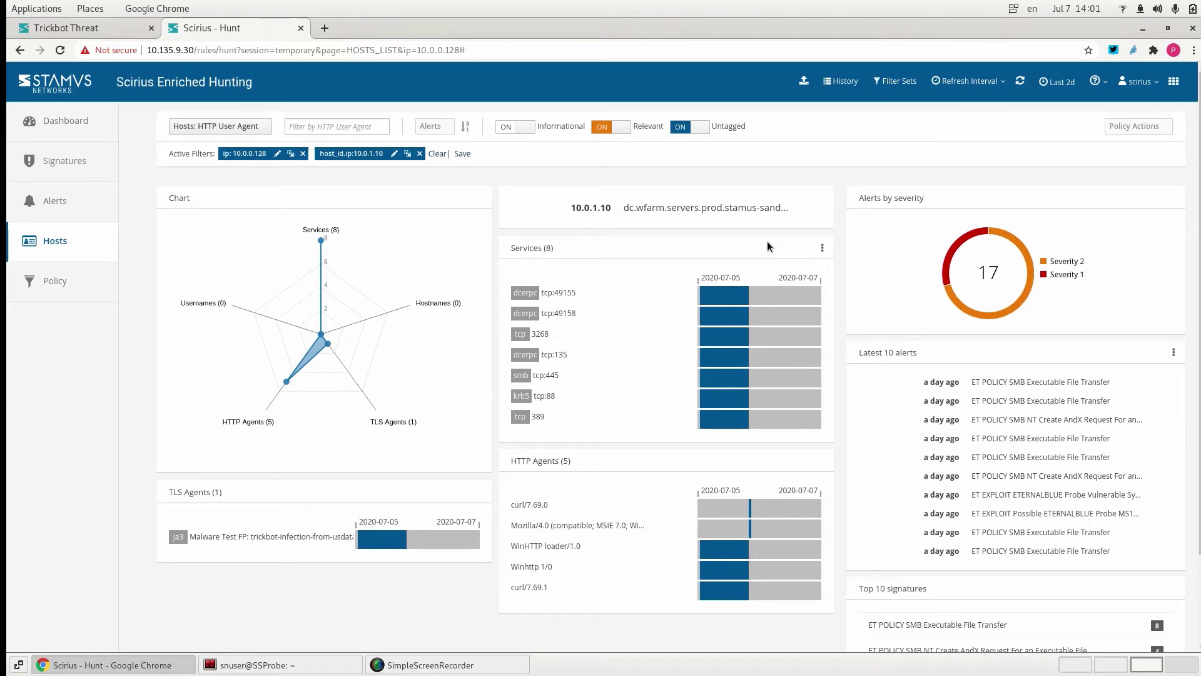
Search the saved filter sets for 'doma' and apply Info: Domain controllers
left_click(899, 81)
left_click(1079, 125)
type("doma")
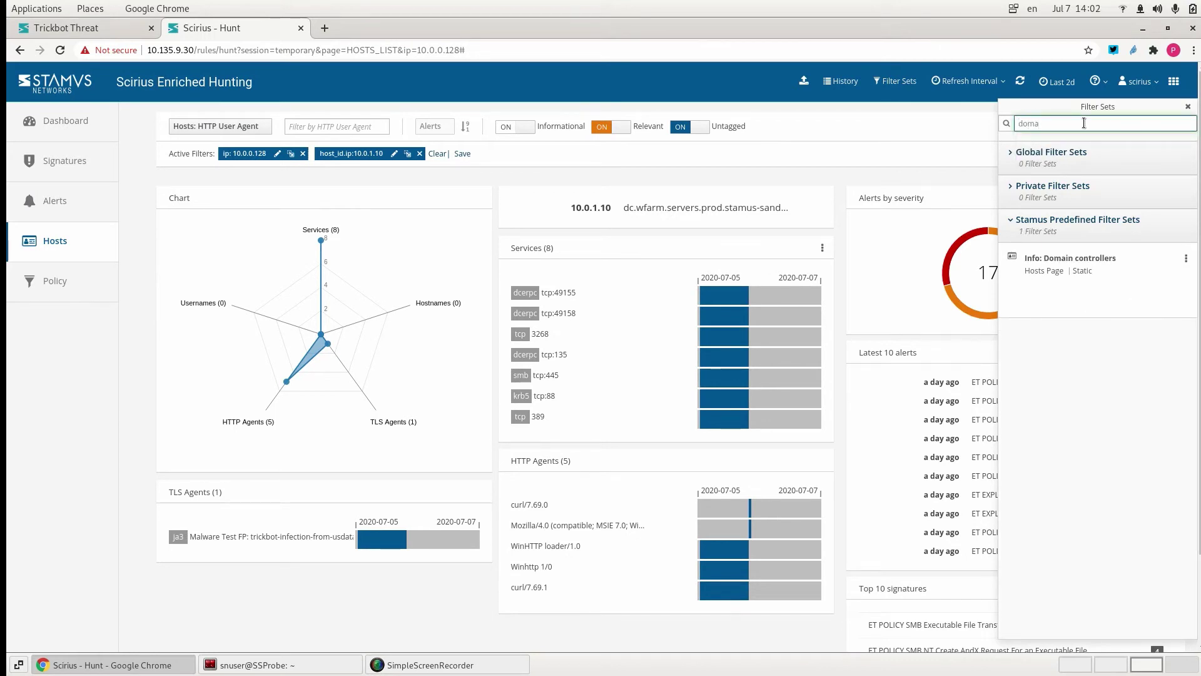
left_click(1071, 259)
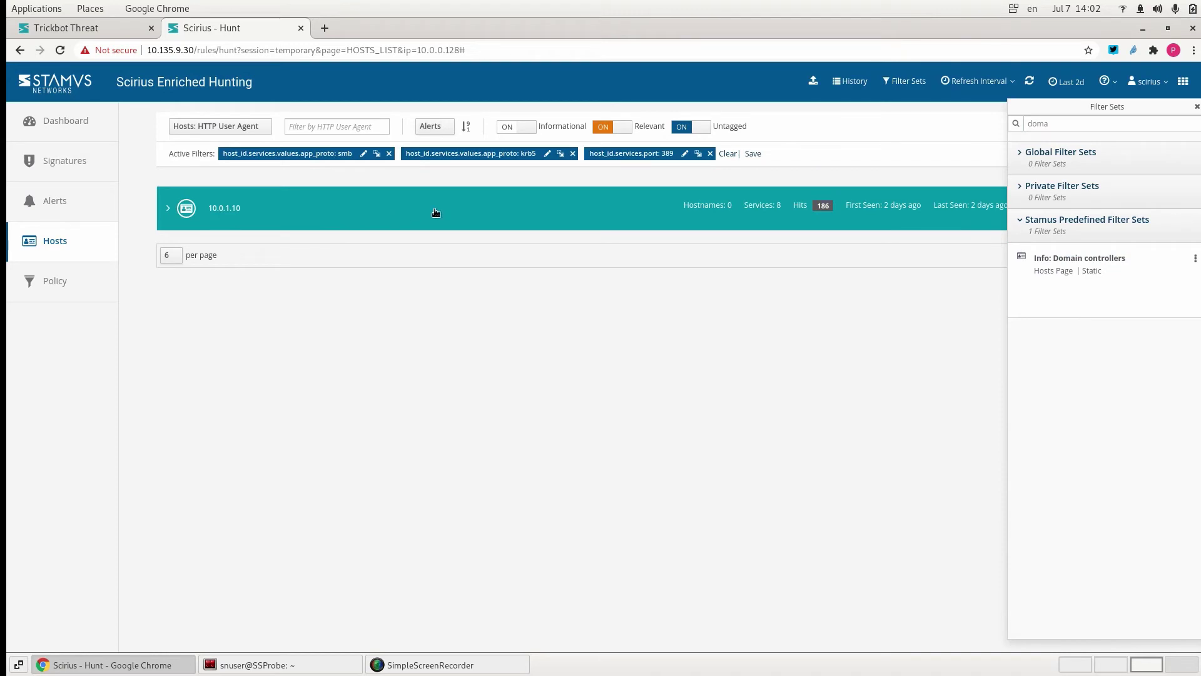
Open the full host page for the matching host 10.0.1.10
left_click(1197, 107)
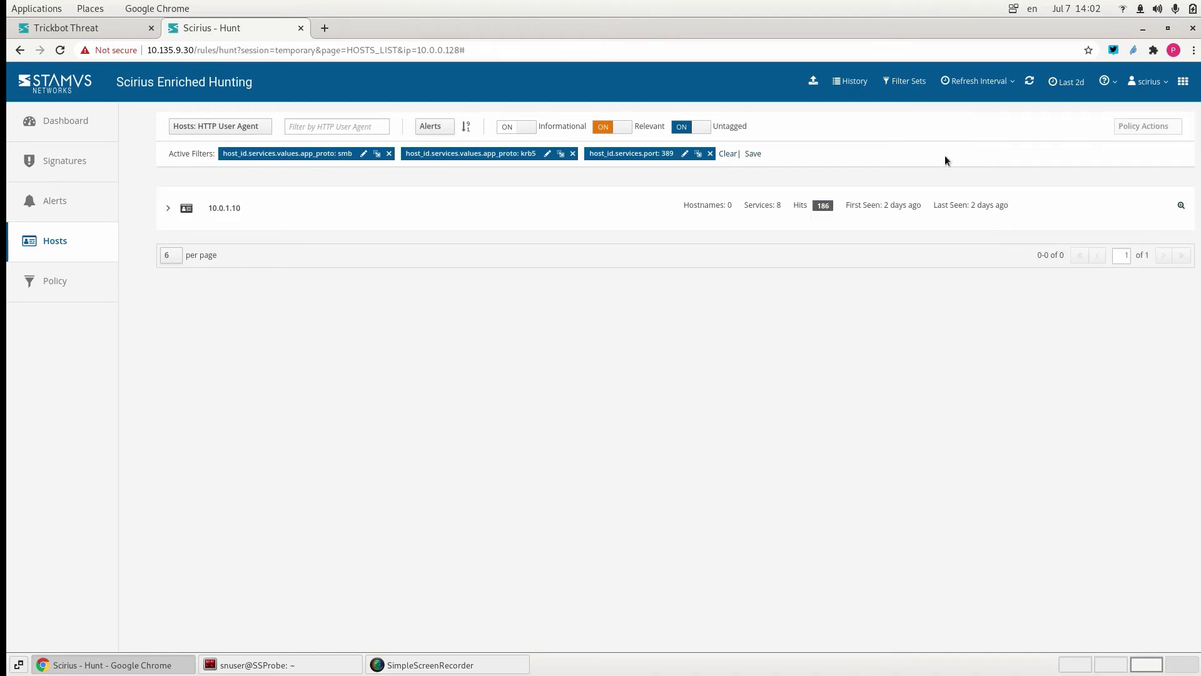
left_click(566, 202)
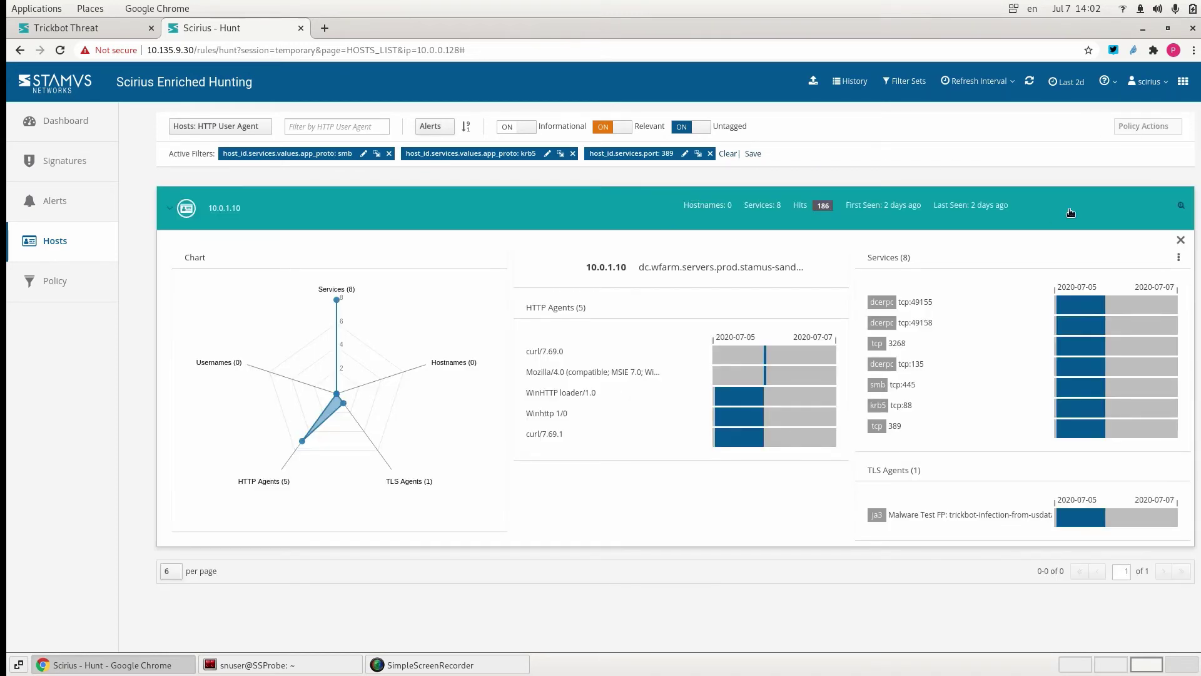
left_click(1184, 205)
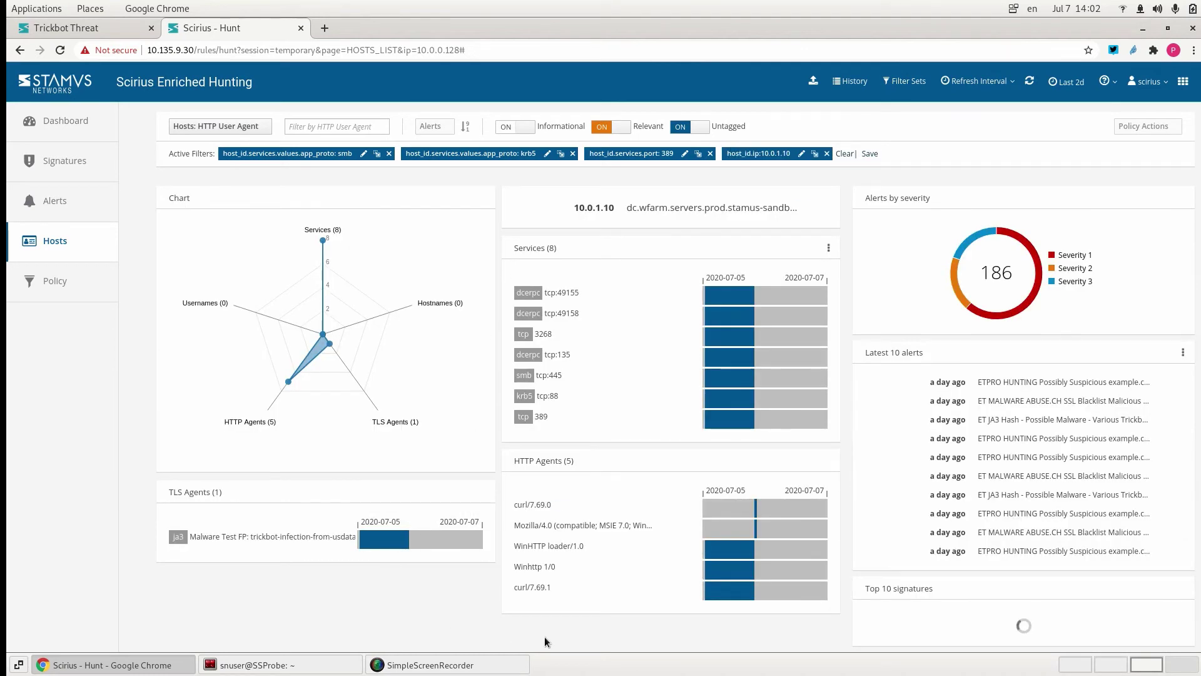
mouse_move(460, 534)
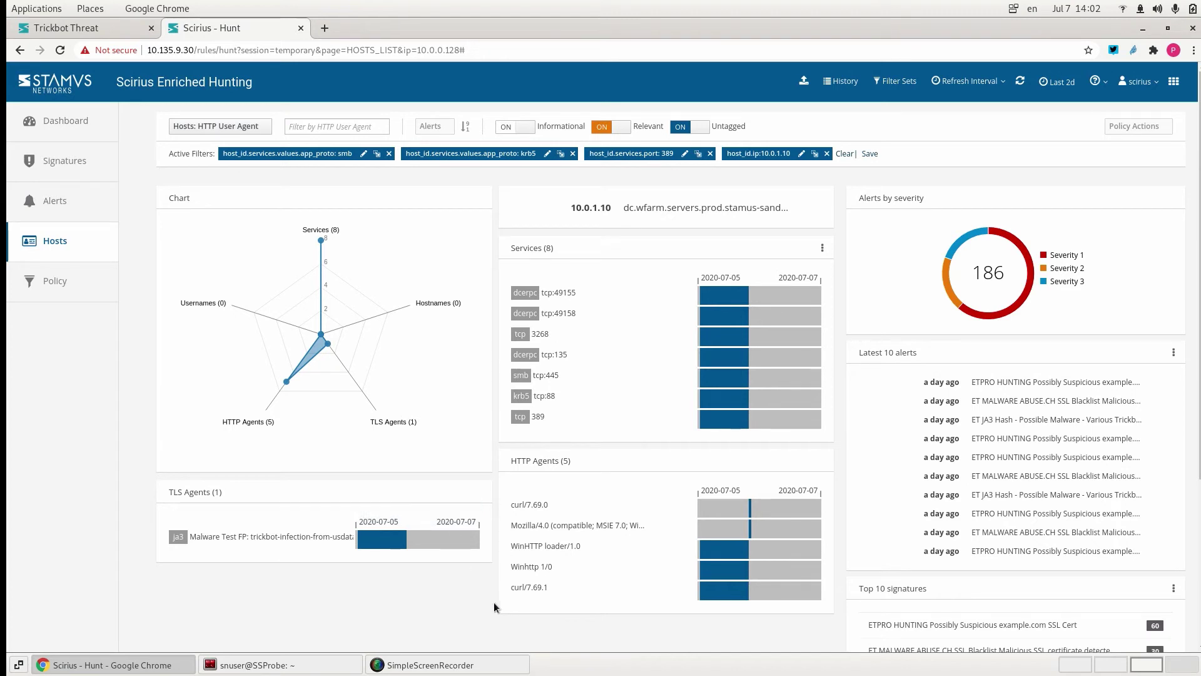
mouse_move(785, 569)
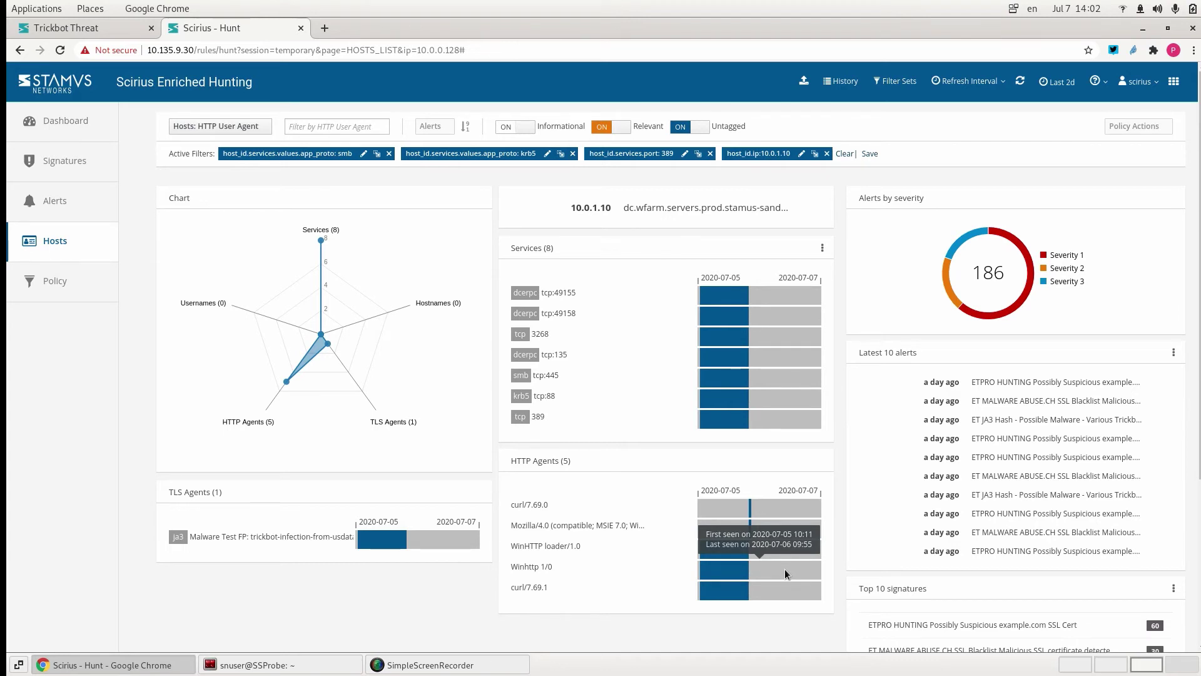
mouse_move(562, 570)
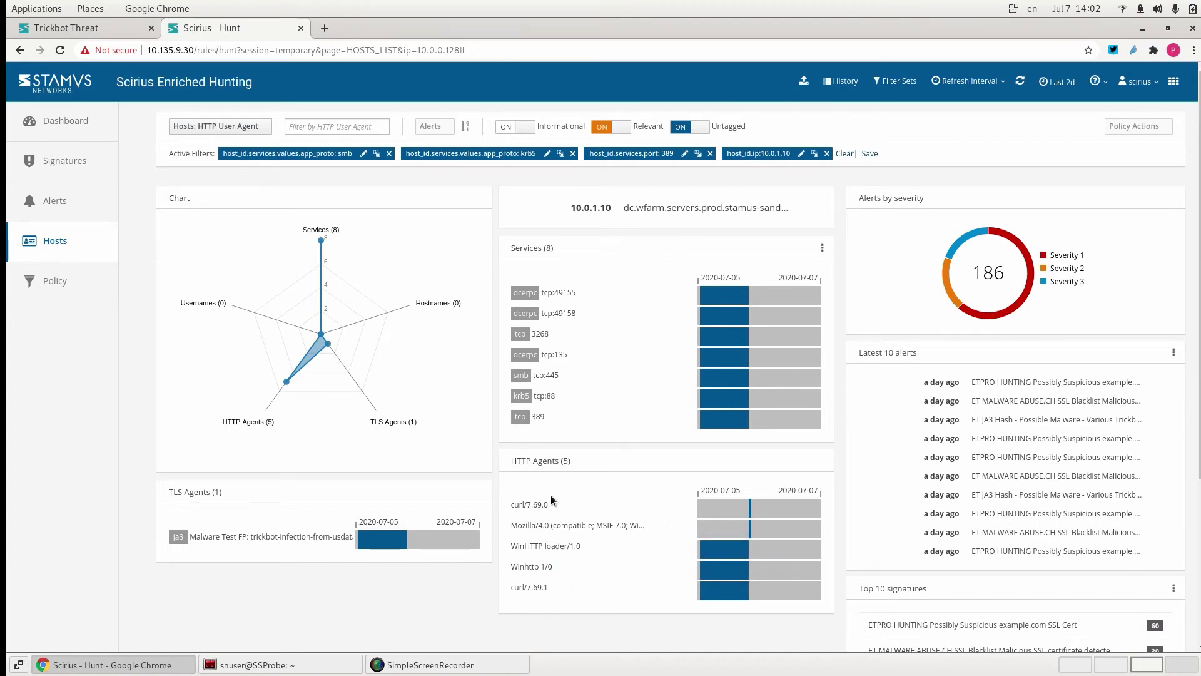
Filter hosts by the Winhttp 1/0 agent, dropping the smb, krb5, port 389 and 10.0.1.10 filters
left_click(560, 567)
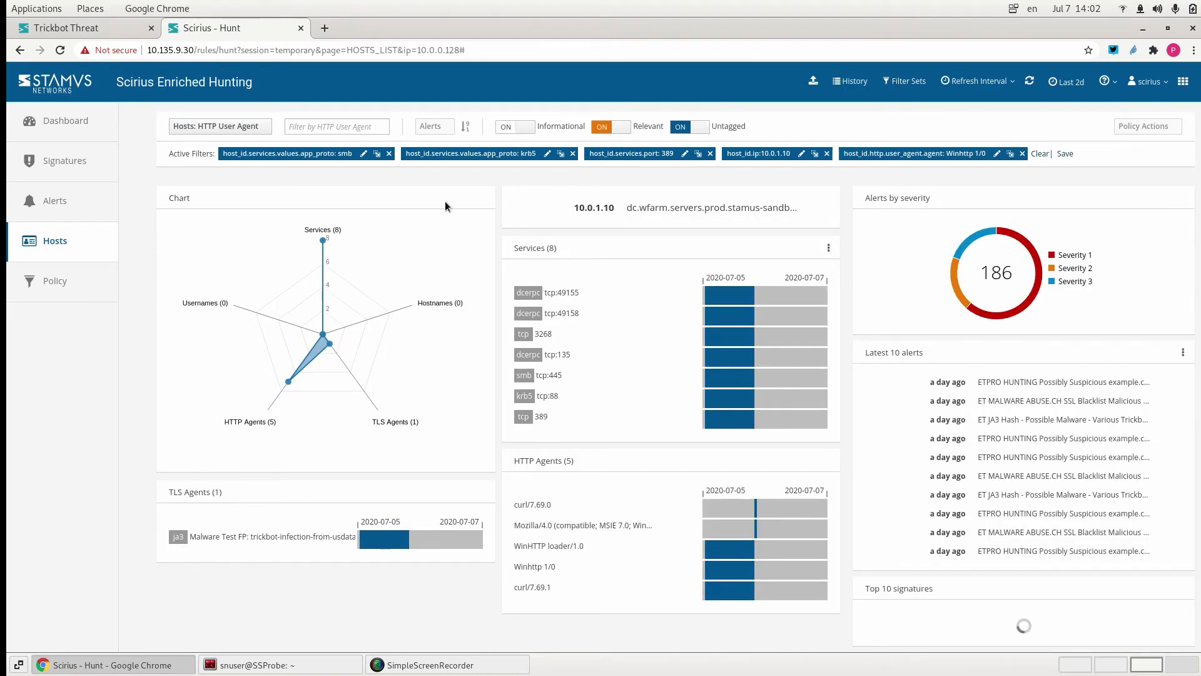
left_click(390, 154)
left_click(390, 153)
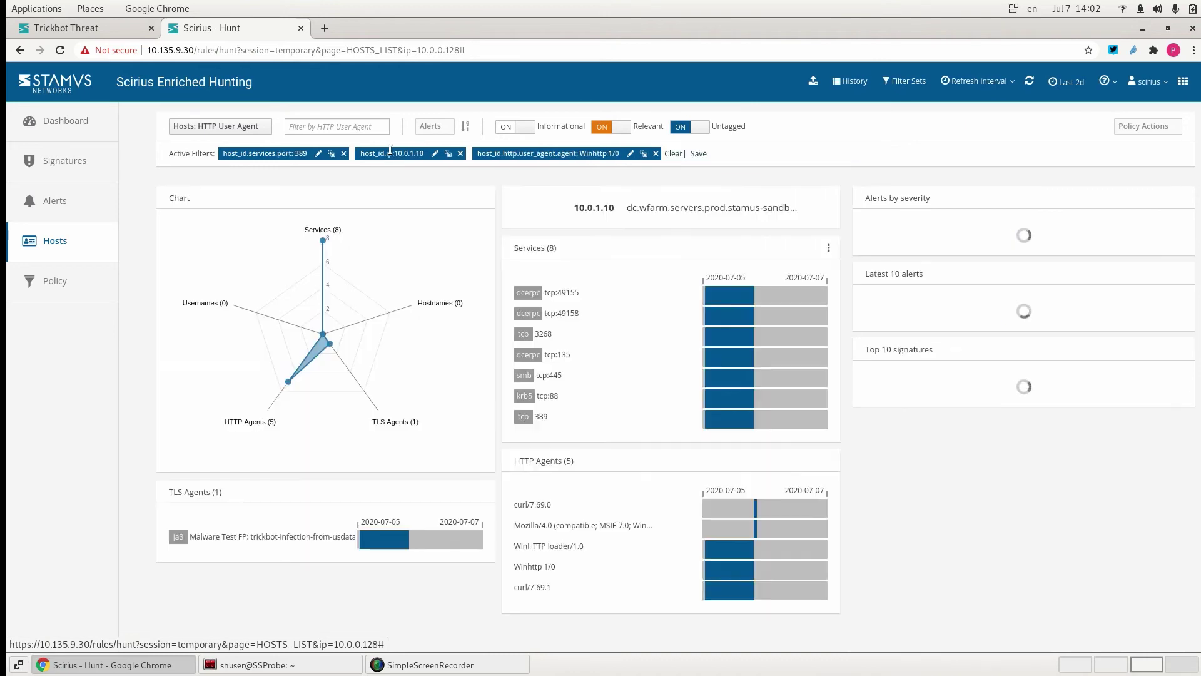
left_click(344, 154)
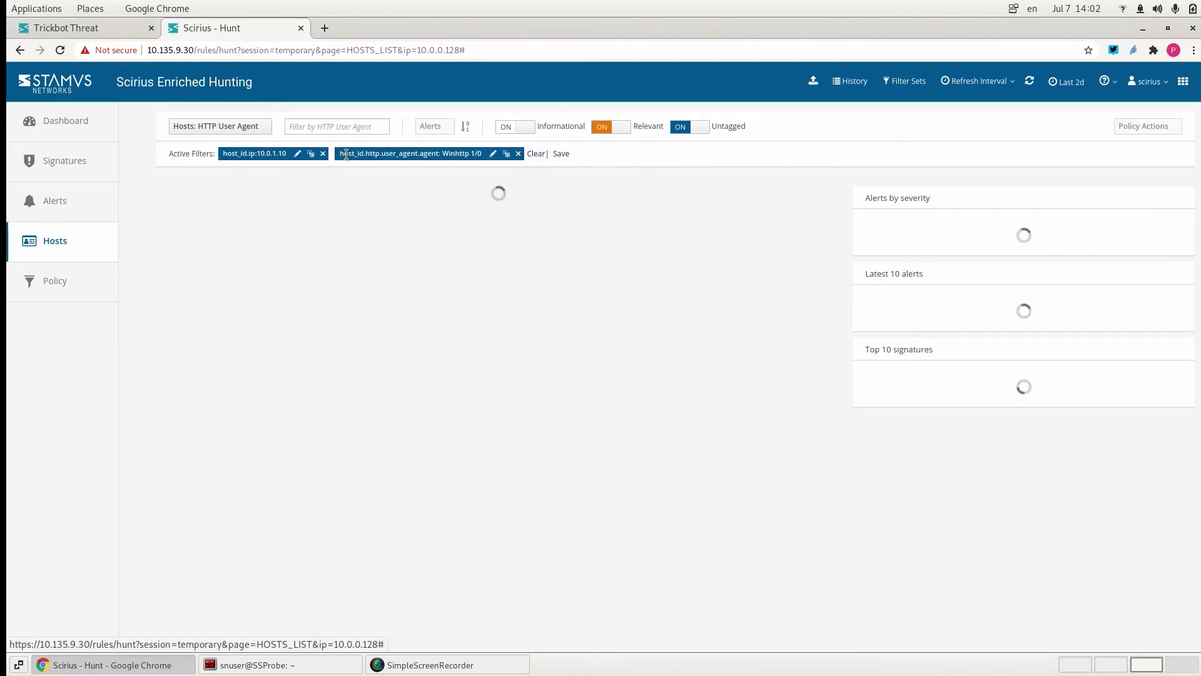
left_click(322, 154)
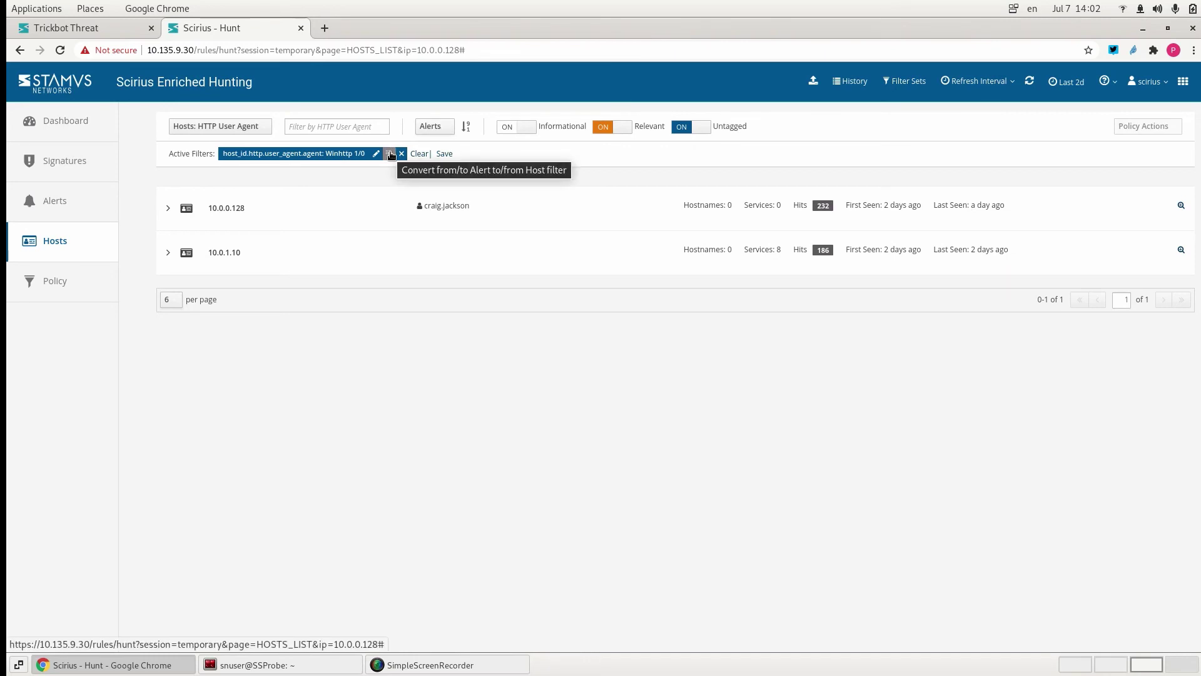
Apply Winhttp 1/0 to alerts and expand host 203.176.135.102's Cowboy:8082 service details
left_click(390, 155)
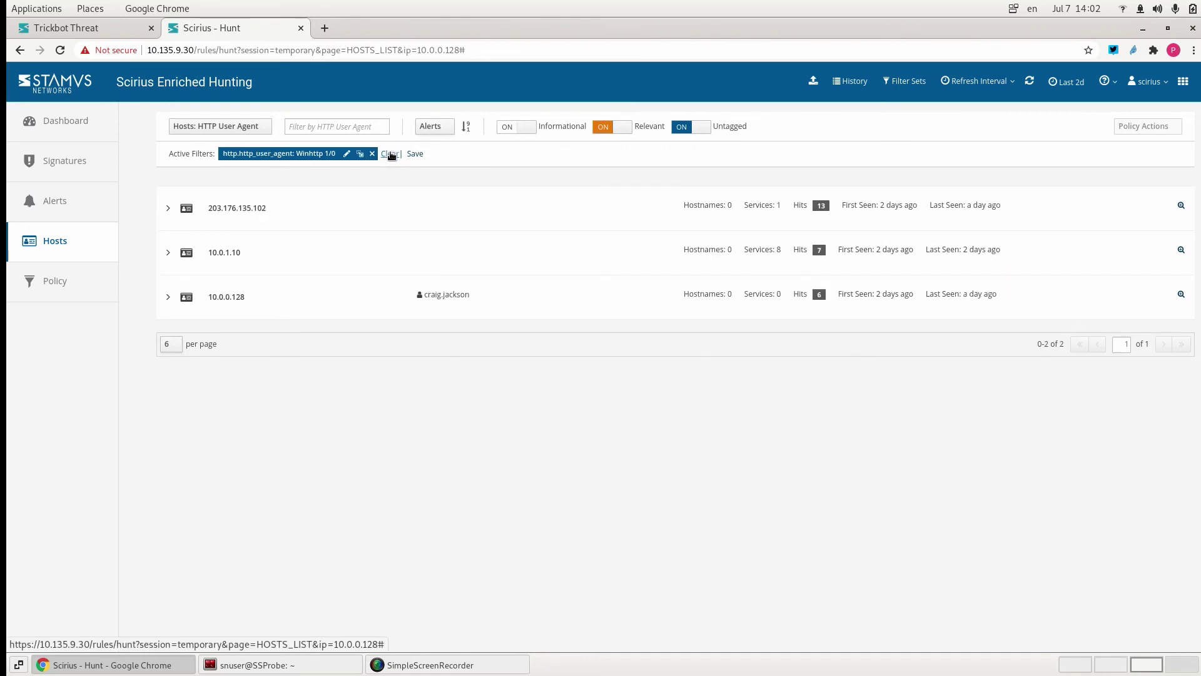
left_click(388, 198)
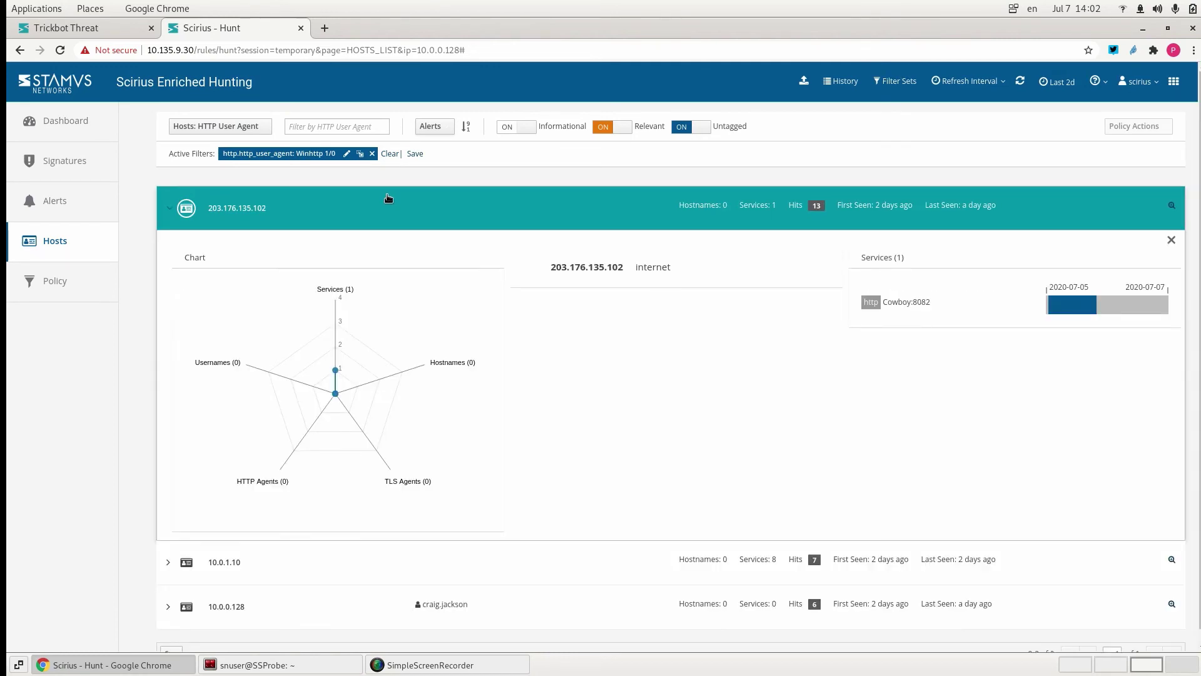
left_click(902, 300)
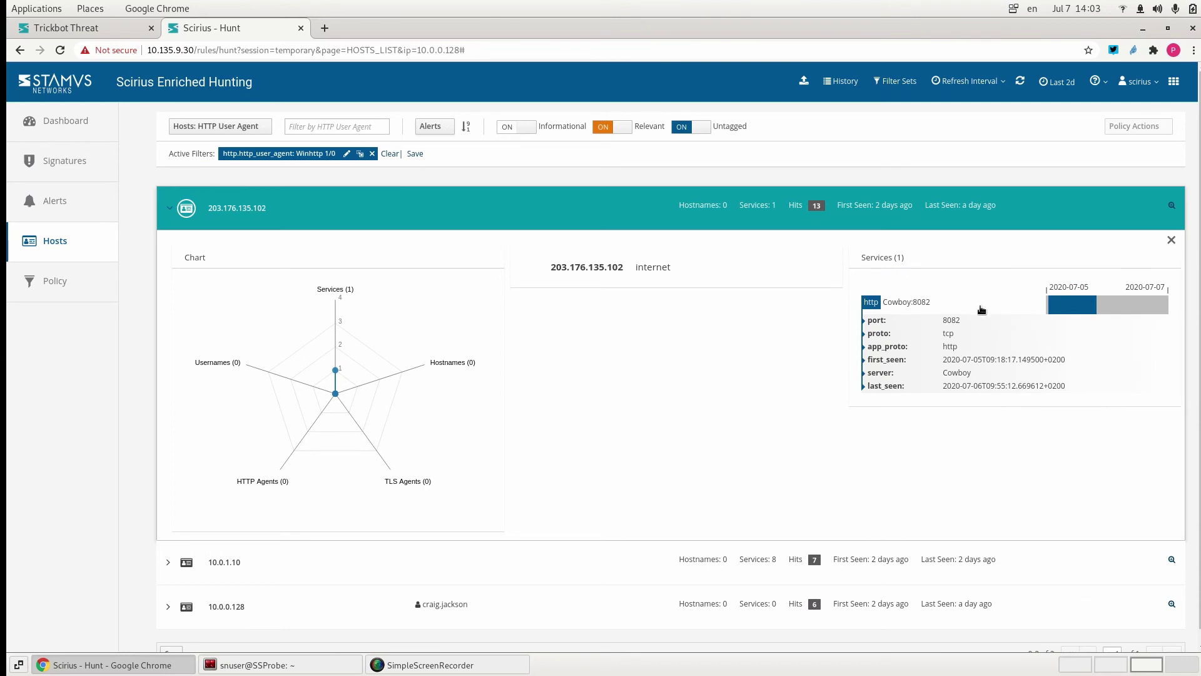
mouse_move(976, 374)
Filter hosts by the Cowboy HTTP server and remove the Winhttp 1/0 user agent filter
left_click(977, 373)
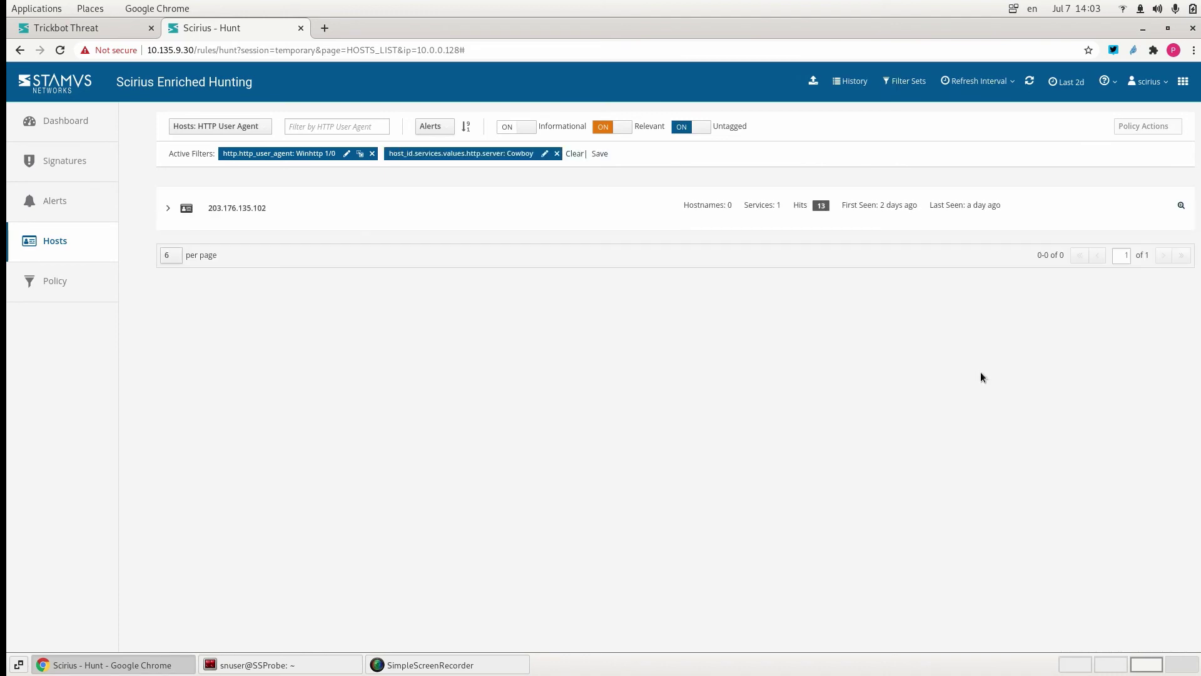
left_click(372, 153)
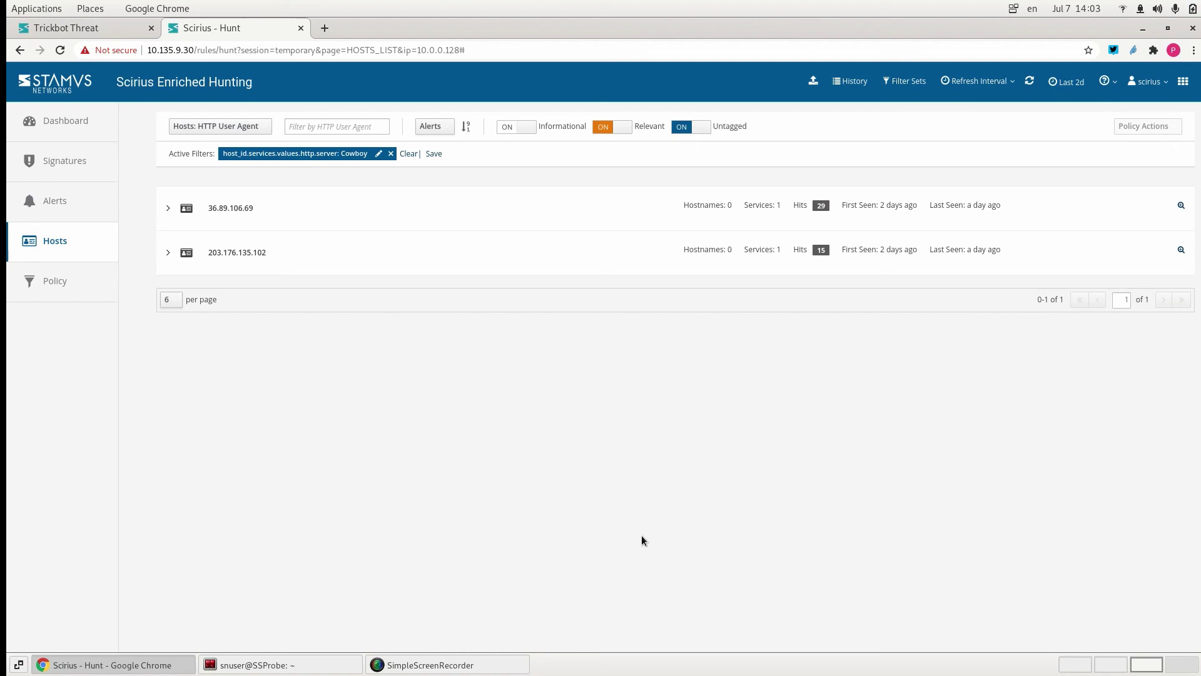
Return to the Trickbot threat page, whose assets are 10.0.0.128 and 10.0.1.10
left_click(112, 35)
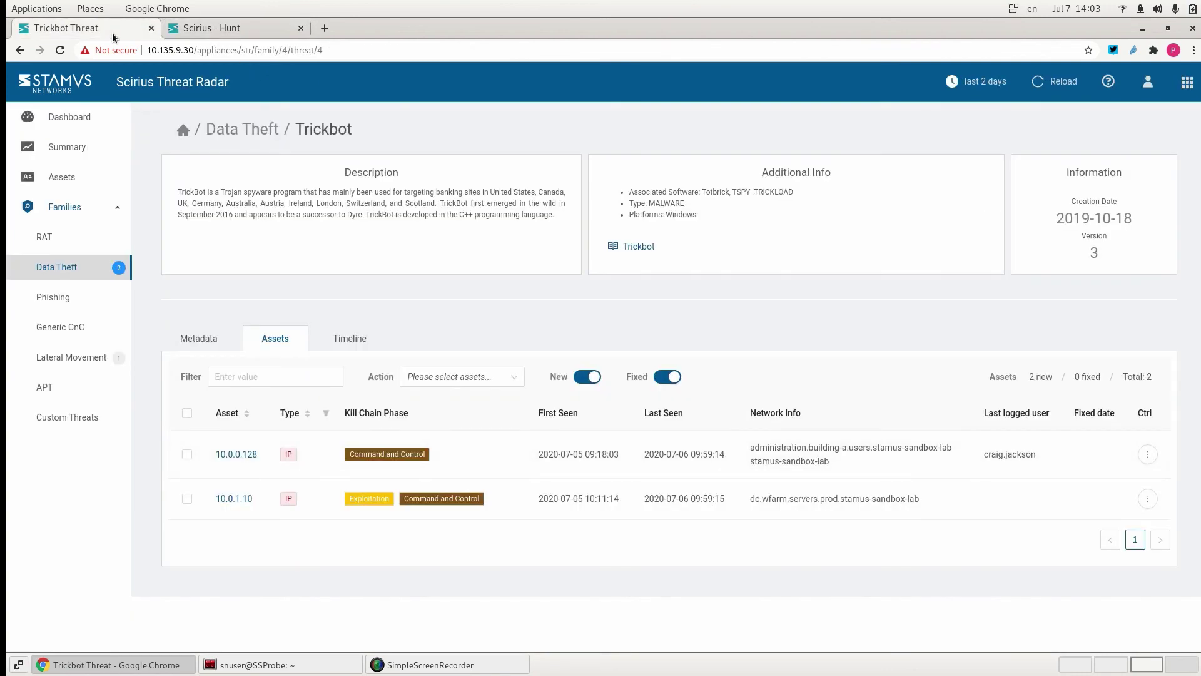